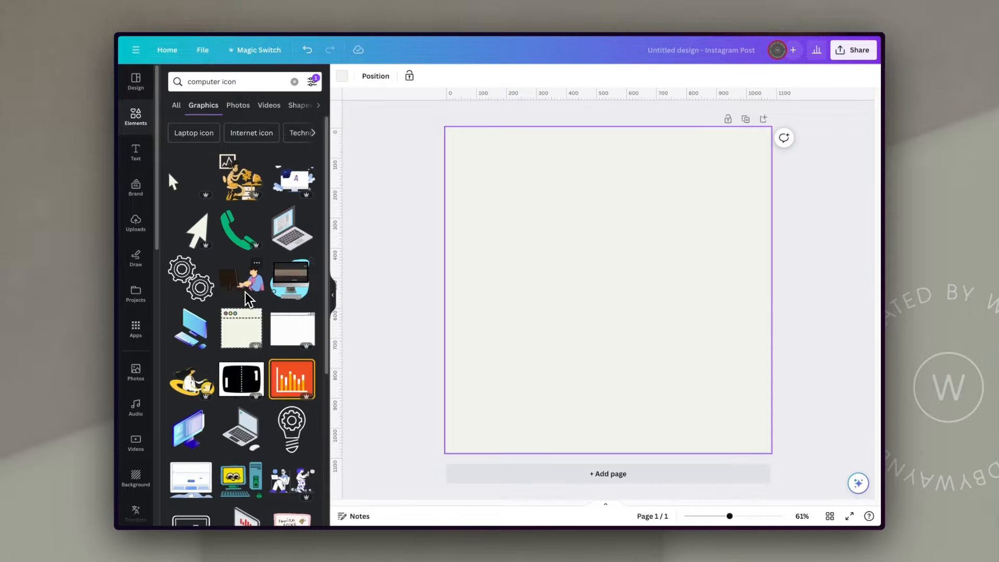
Step: Browse the computer icon graphics and add the blue isometric desktop computer to the blank page
scroll(242, 298, "down", 5)
scroll(217, 345, "down", 2)
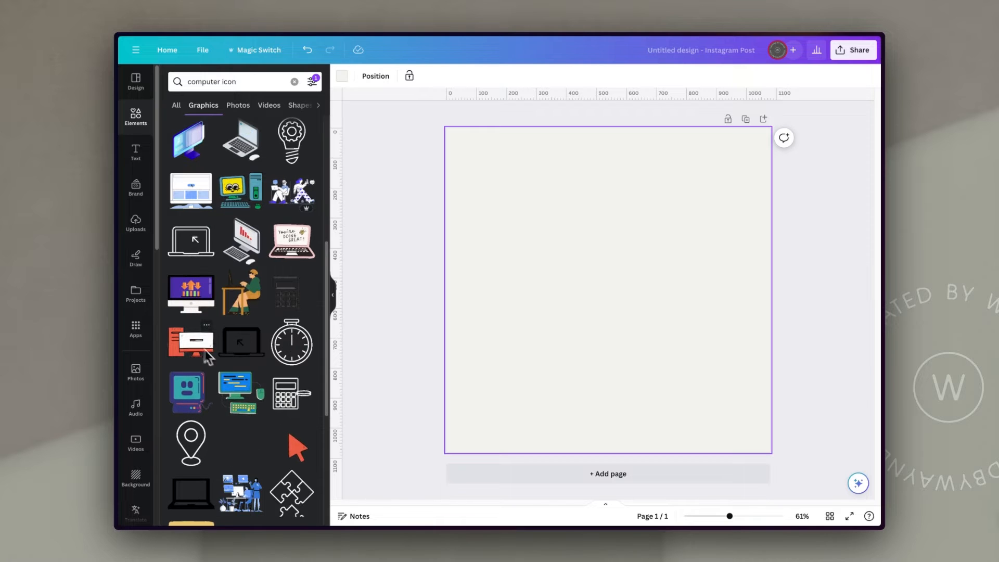
scroll(245, 395, "down", 3)
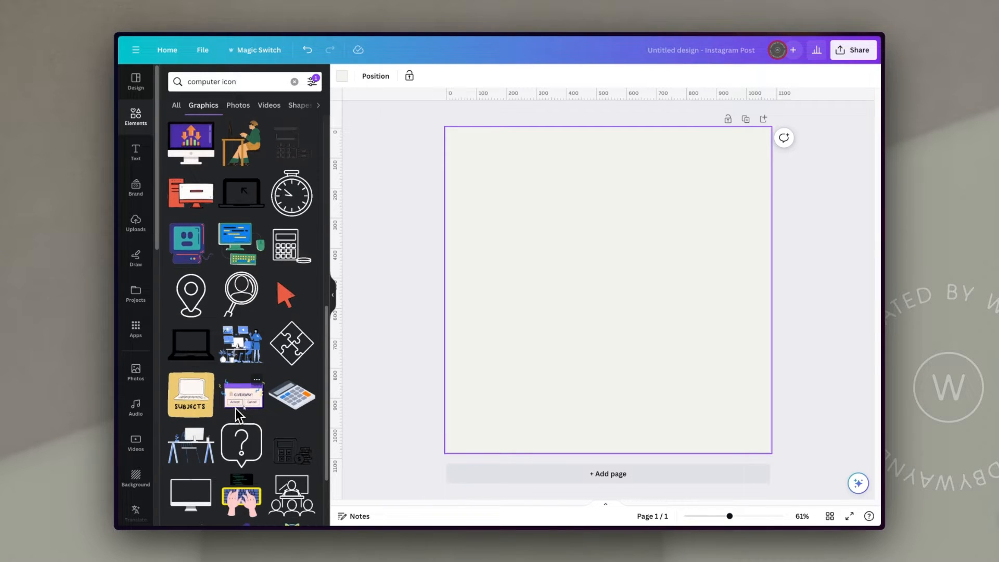
scroll(221, 415, "up", 5)
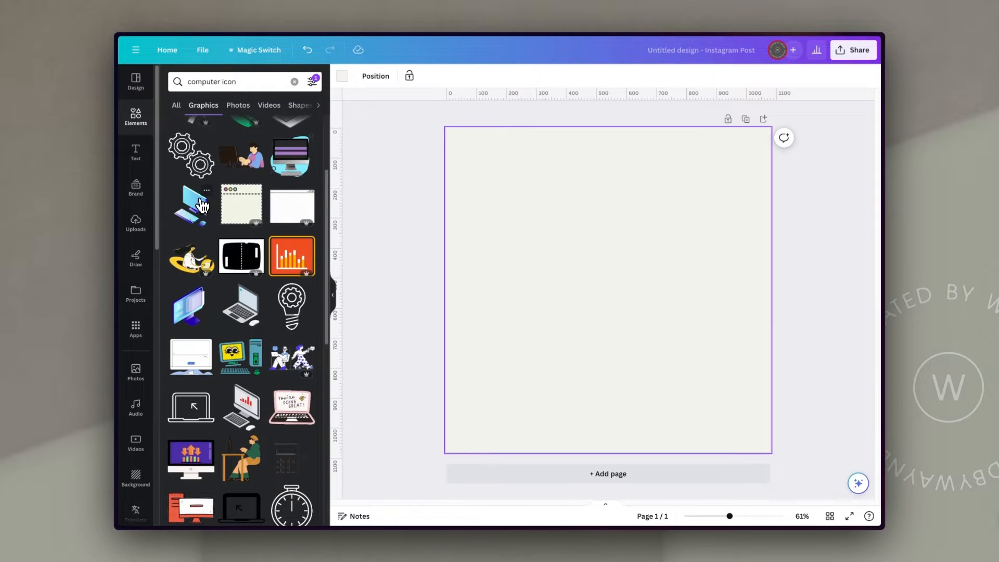
left_click(198, 211)
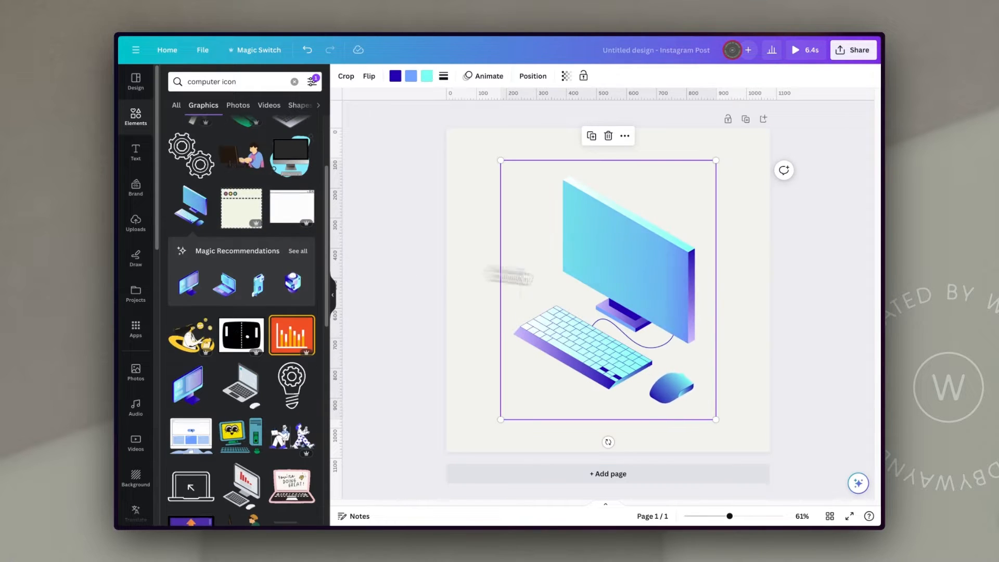
Step: Recolor the computer graphic's three colors with brown, dark gray and beige from the brand palette
left_click(395, 76)
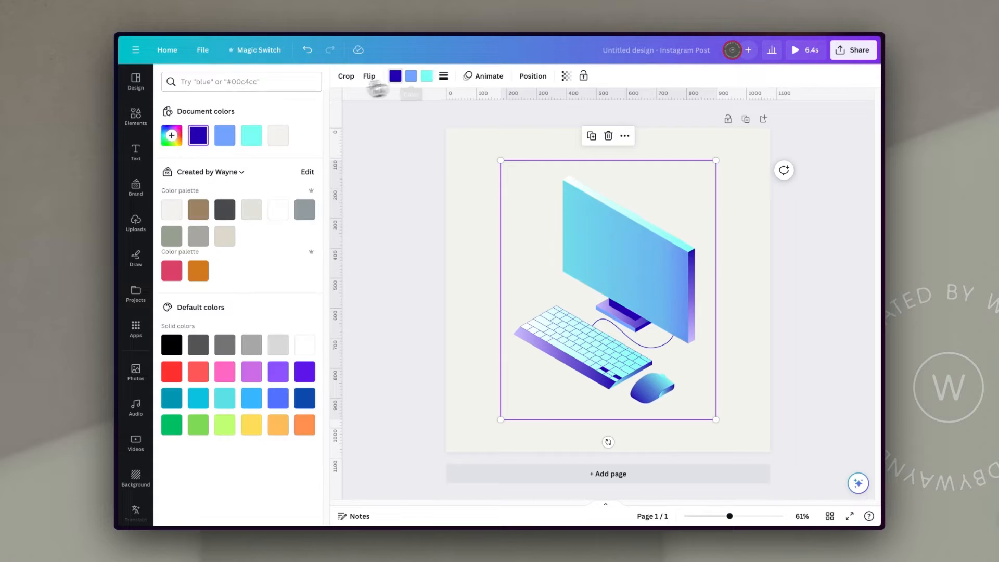
left_click(198, 211)
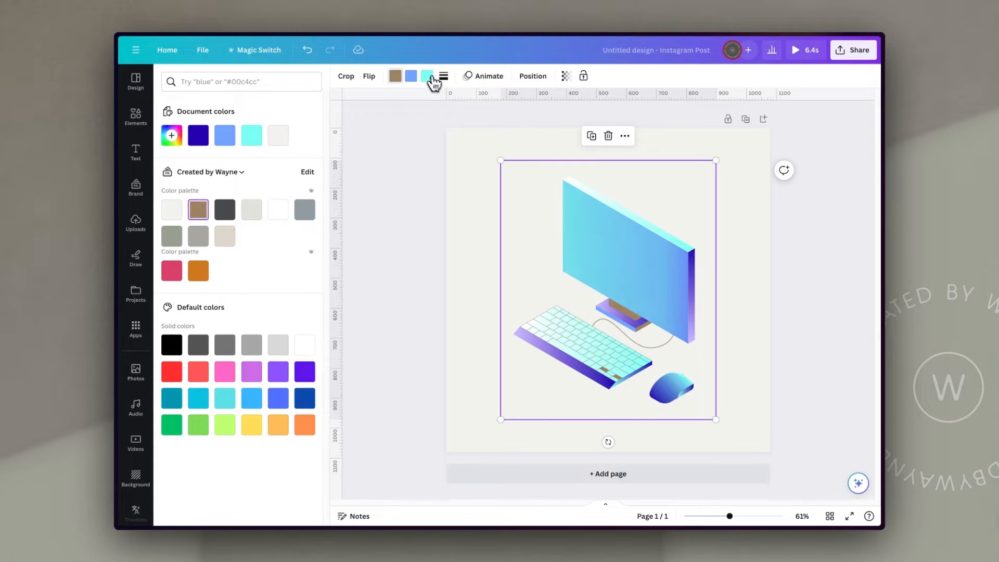
left_click(227, 211)
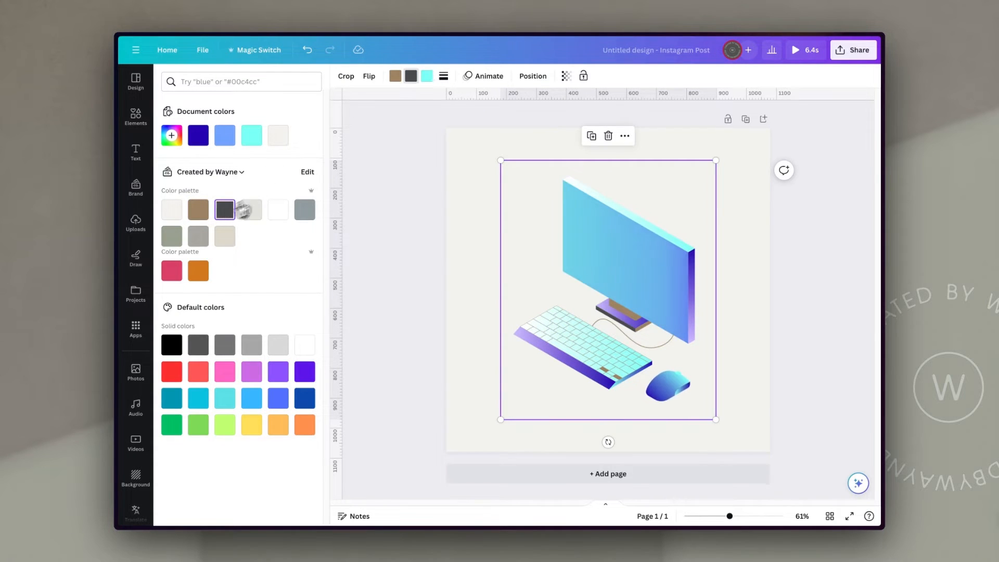
left_click(227, 238)
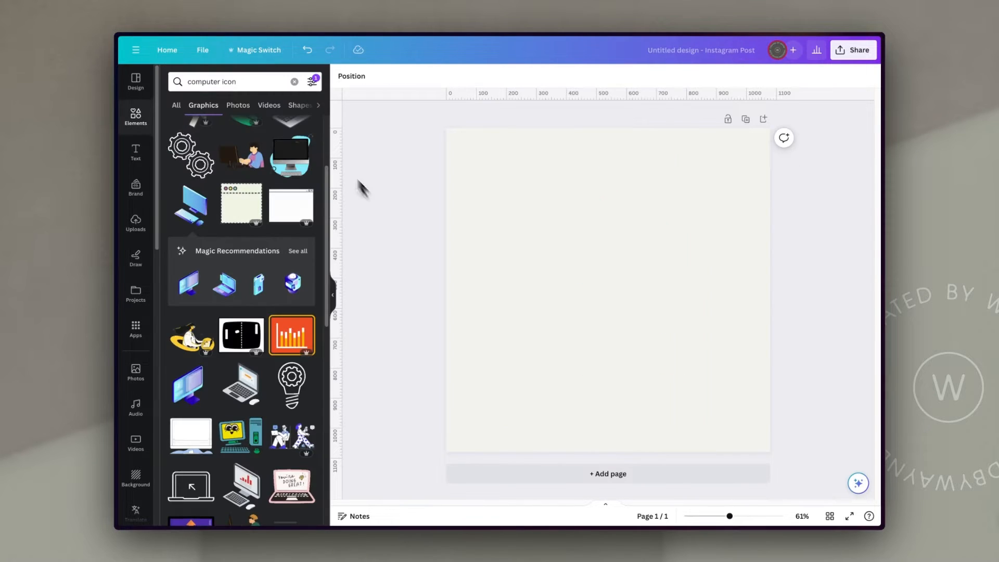
Step: Search the graphics for "clock" and add the animated round clock with the purple rim to the page
left_click(271, 81)
type("clock")
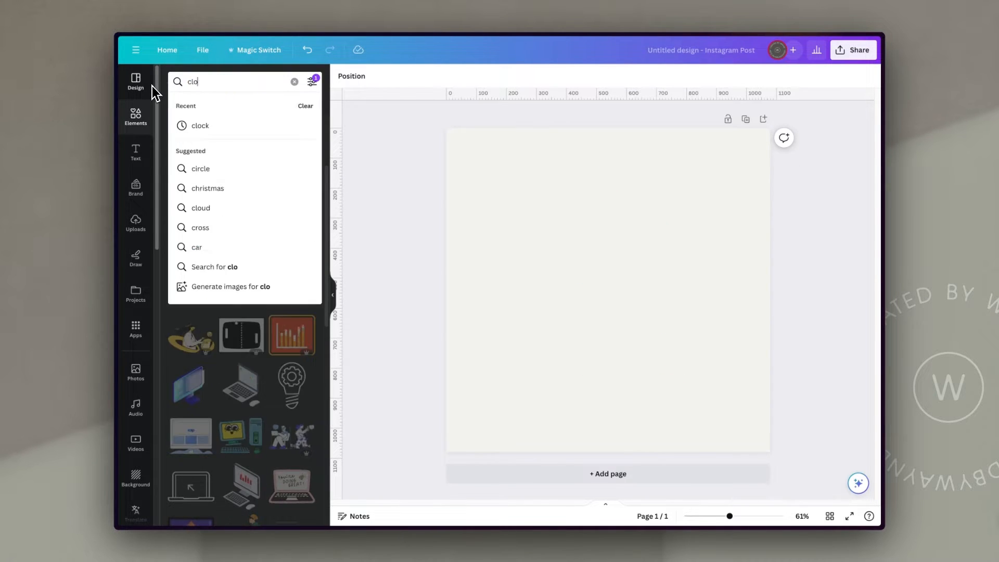
key("Return")
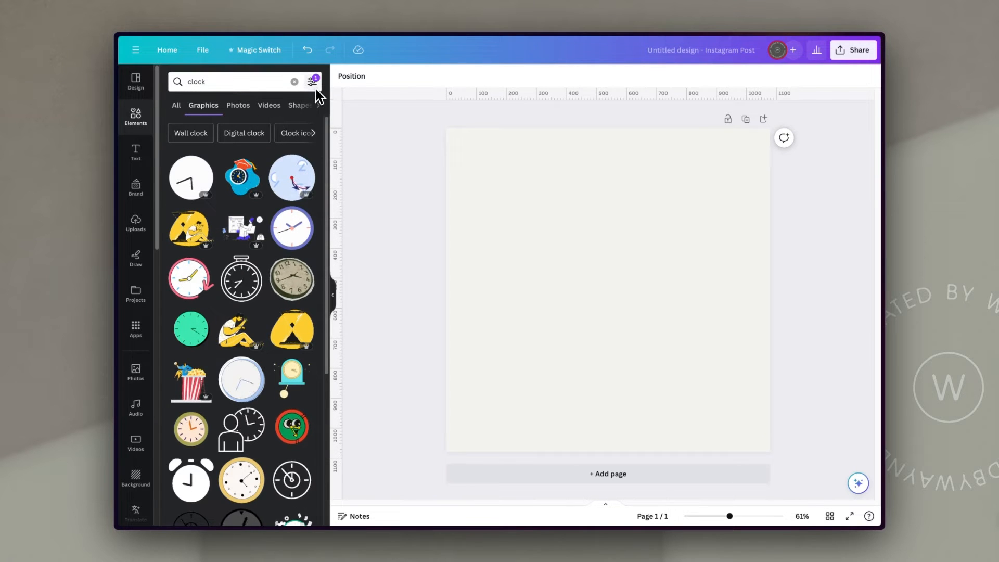
left_click(285, 249)
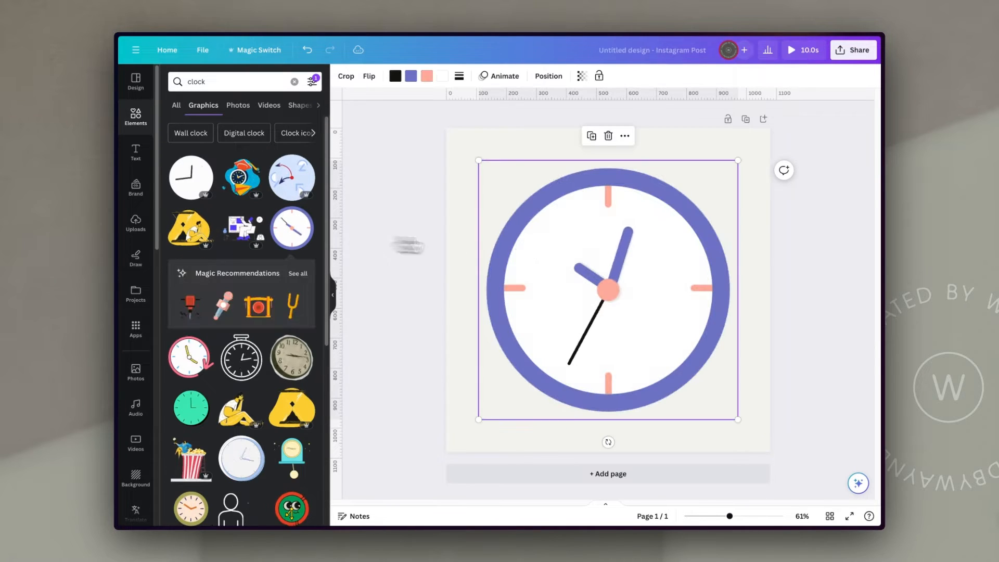
Step: Recolor the clock's second hand orange, its rim and thick hands brown, and its markers and center pink
left_click(395, 77)
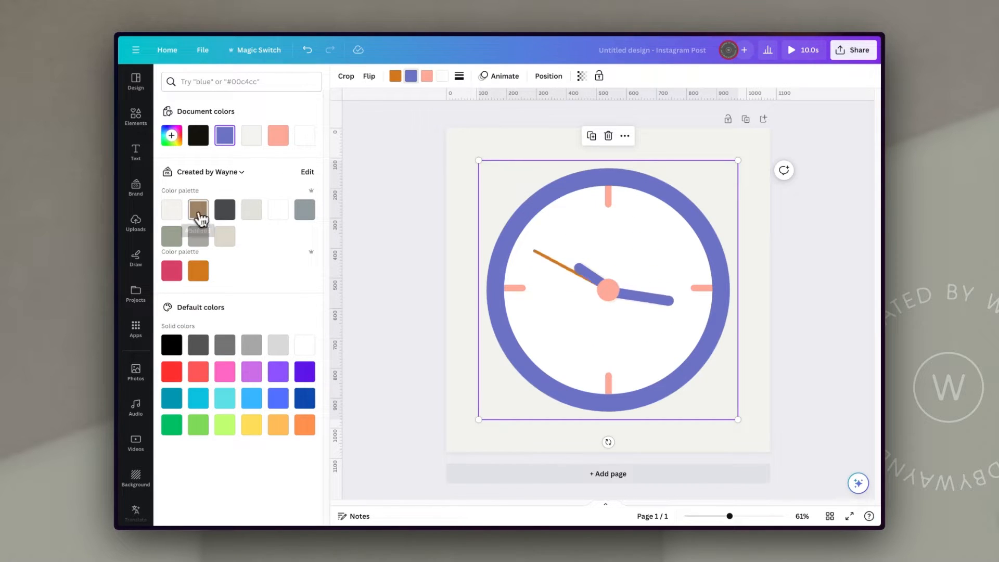
left_click(199, 213)
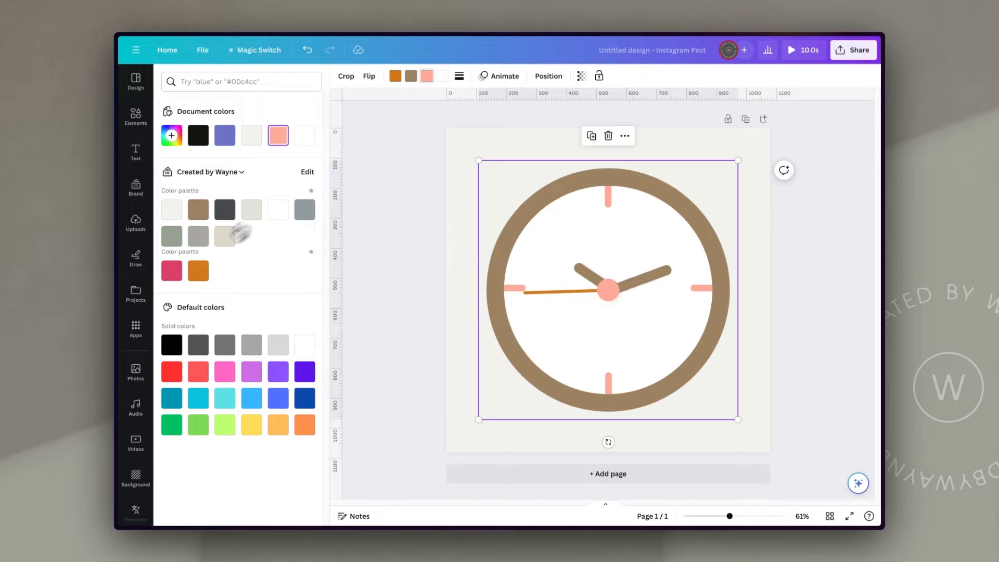
left_click(445, 78)
left_click(831, 287)
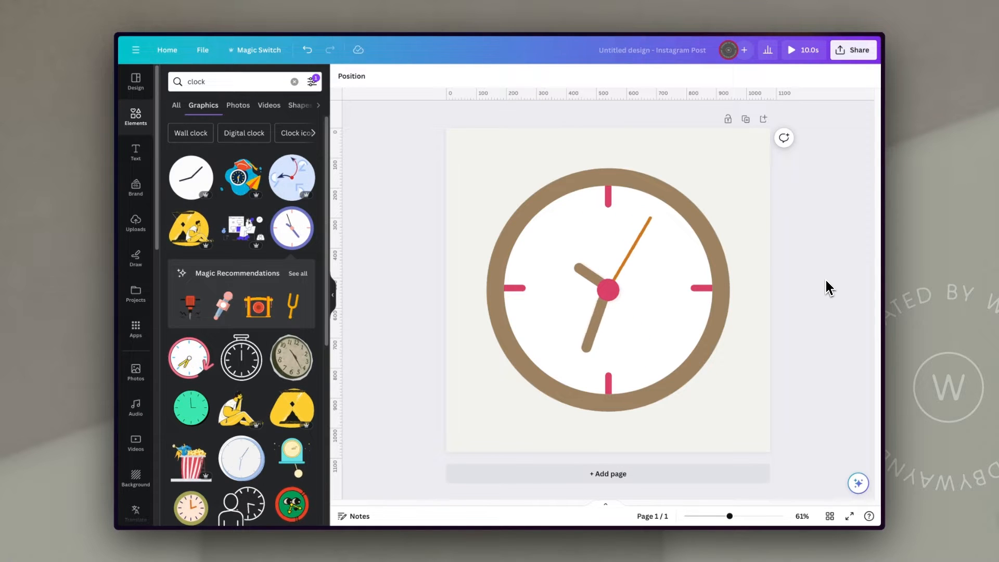
Step: Replace the recolored clock with the white outlined clock graphic and scale it down slightly on the page
left_click_drag(804, 252, 620, 335)
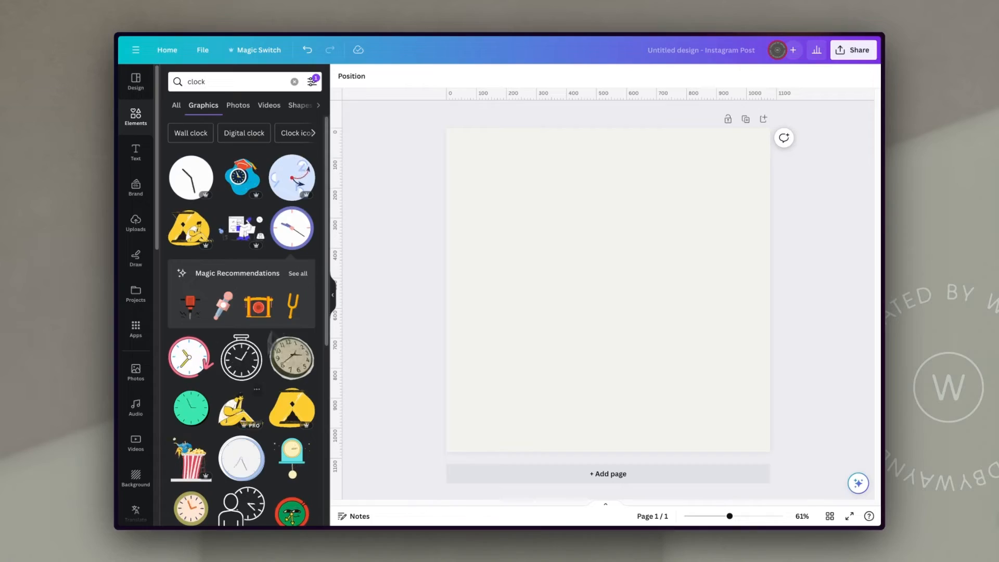
scroll(268, 383, "down", 5)
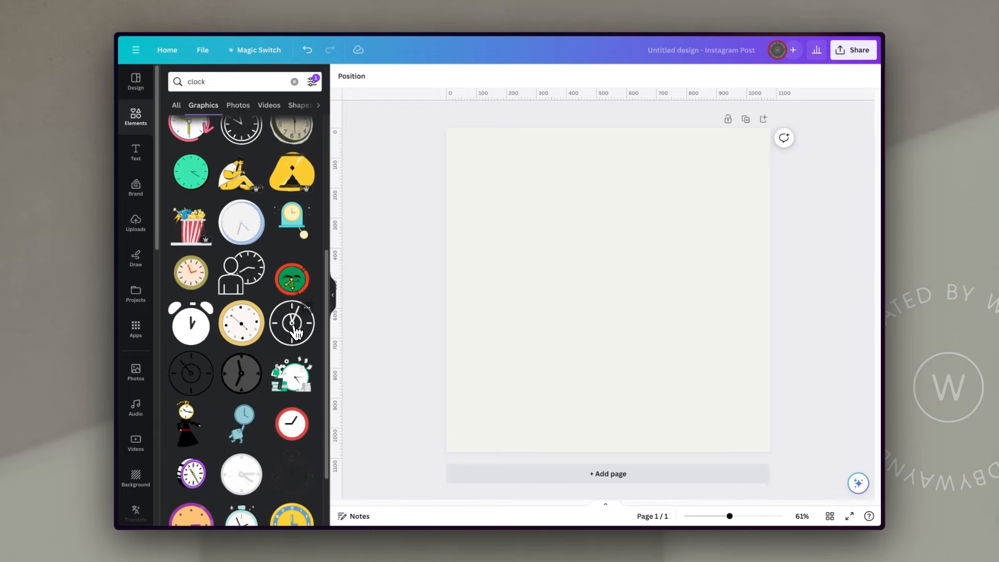
left_click(298, 326)
left_click_drag(736, 417, 727, 410)
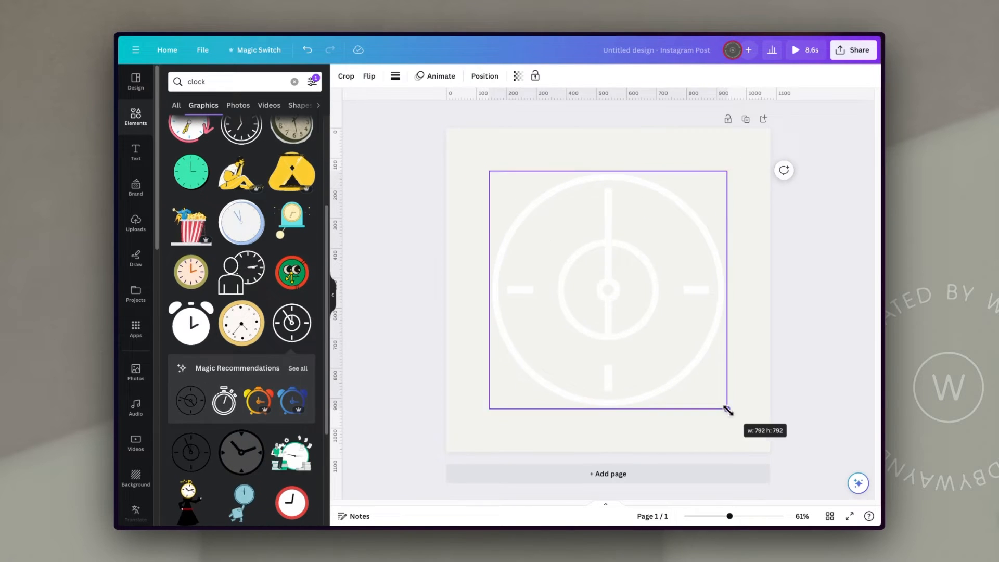
left_click(791, 323)
Step: Search the elements for "organic shape", add the green blob, and enlarge it to nearly the page width
left_click(294, 82)
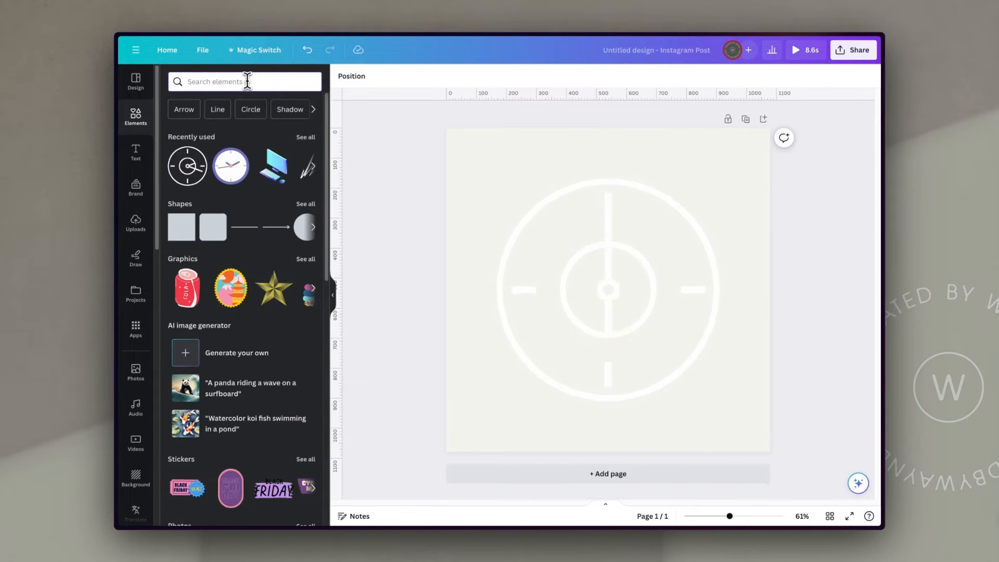
type("organic shape")
key("Return")
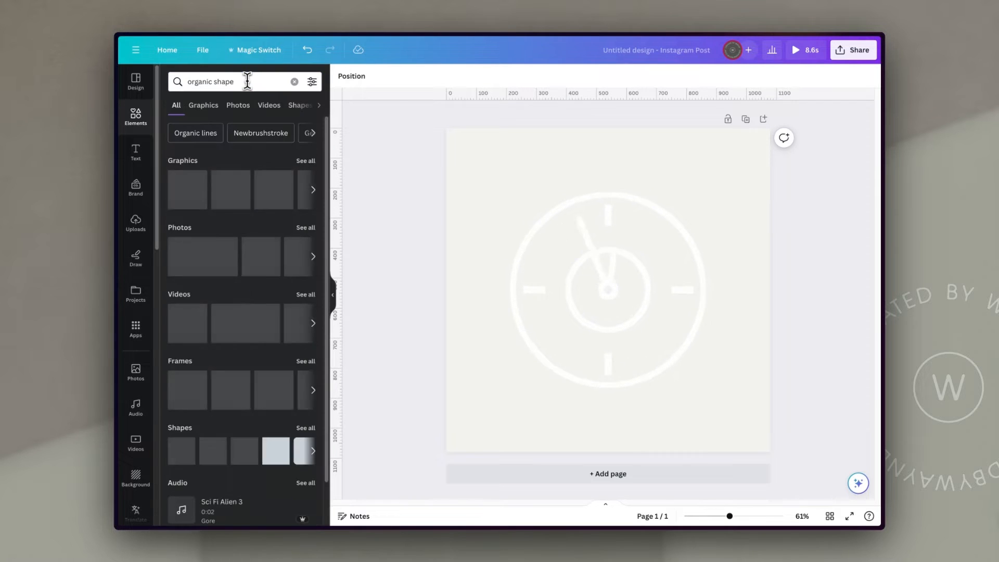
left_click(178, 202)
left_click_drag(672, 344, 767, 412)
Step: Move the green organic shape behind the white clock in the layer order
left_click(563, 76)
left_click(283, 77)
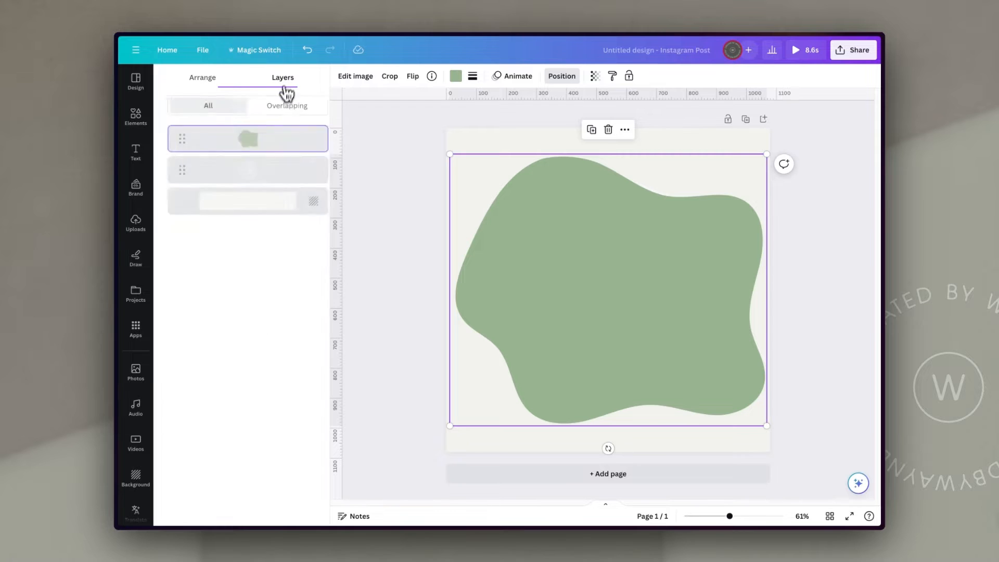
left_click_drag(243, 139, 250, 170)
left_click(819, 333)
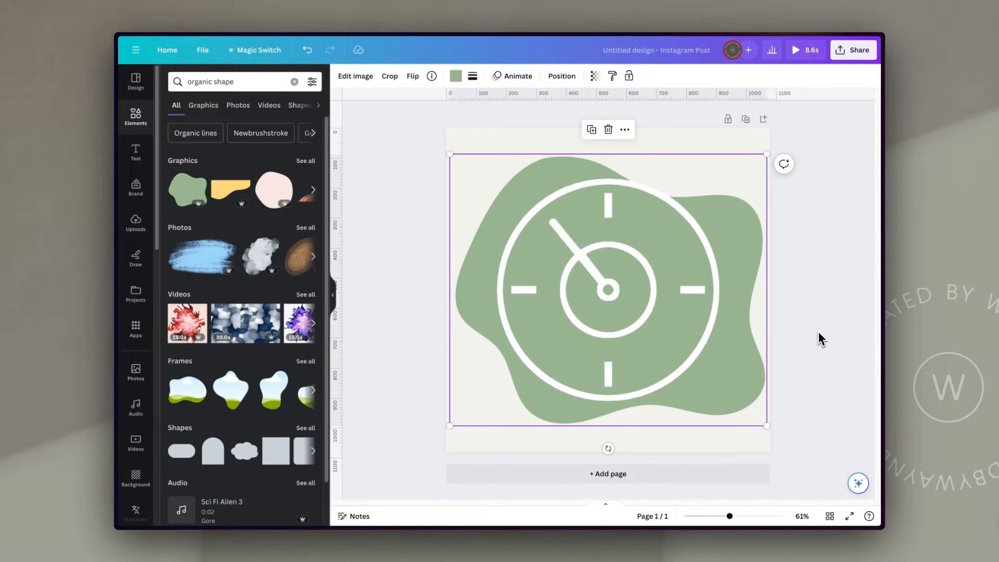
Step: Delete the green organic shape and place a brown circle sized to cover the clock
key("Delete")
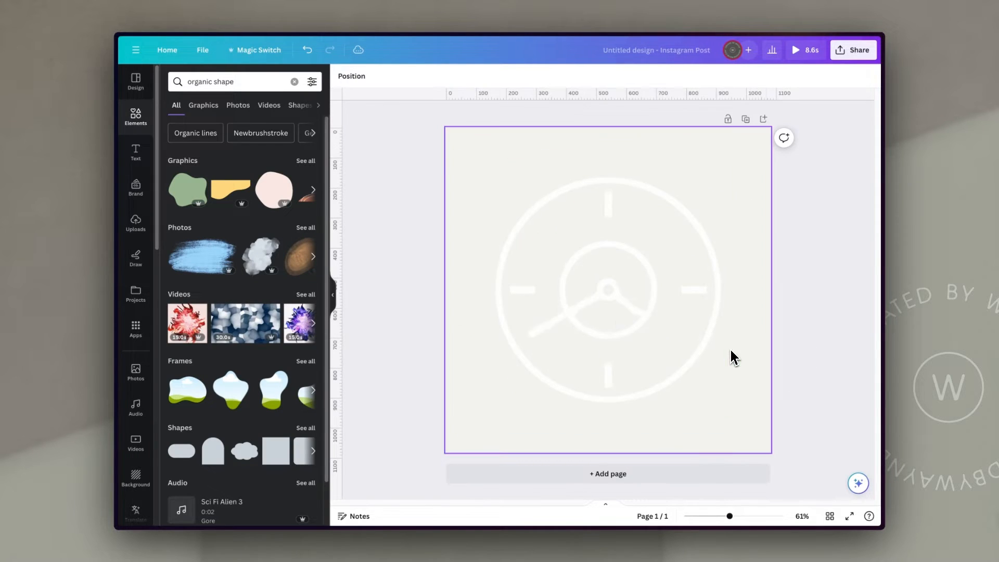
left_click(606, 307)
left_click_drag(658, 342, 733, 333)
Step: Give the brown circle an element animation effect
left_click(754, 76)
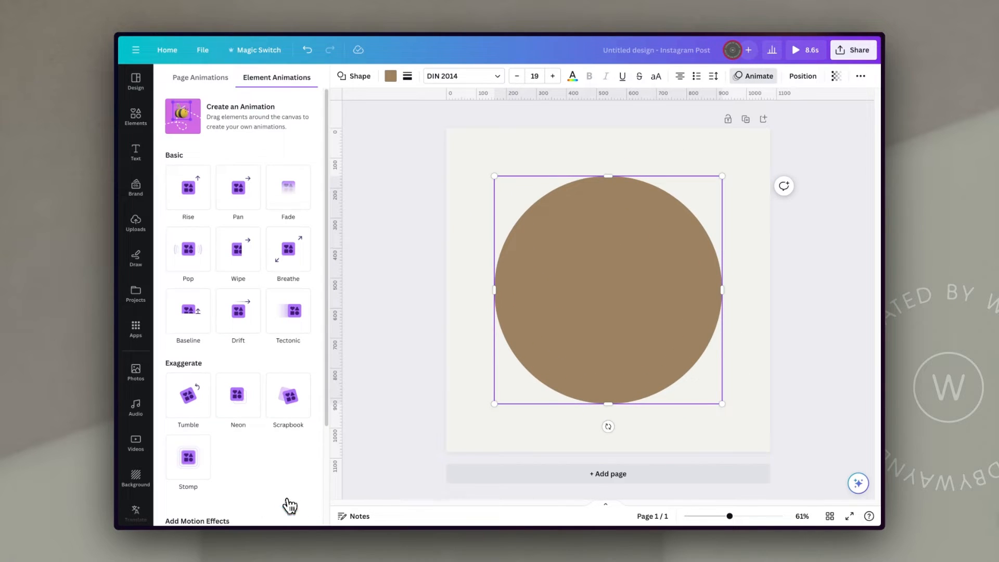
scroll(289, 506, "down", 3)
left_click(188, 490)
Step: Move the brown circle behind the white clock in the layer order and preview the animated design
left_click(803, 75)
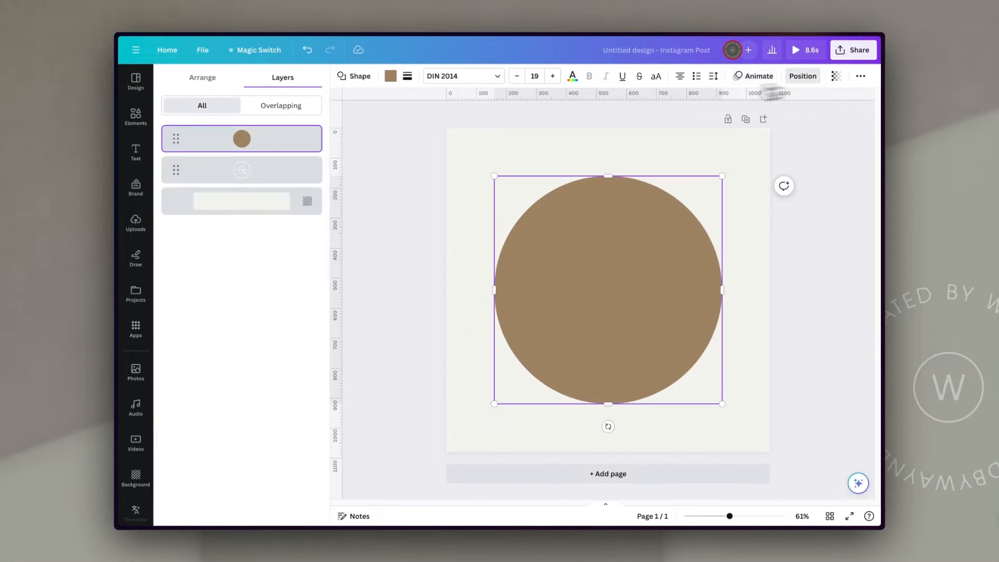
left_click_drag(298, 137, 298, 171)
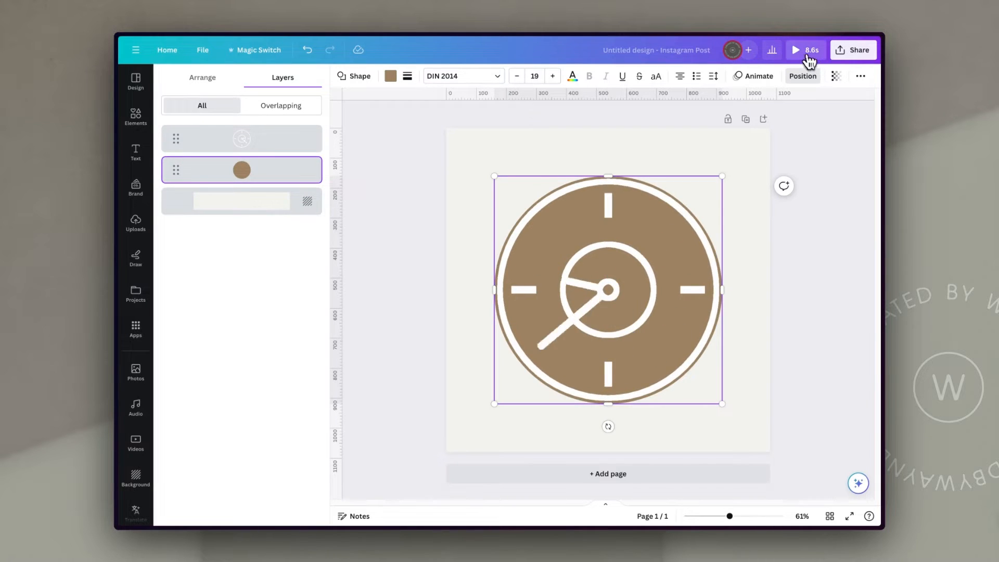
left_click(802, 52)
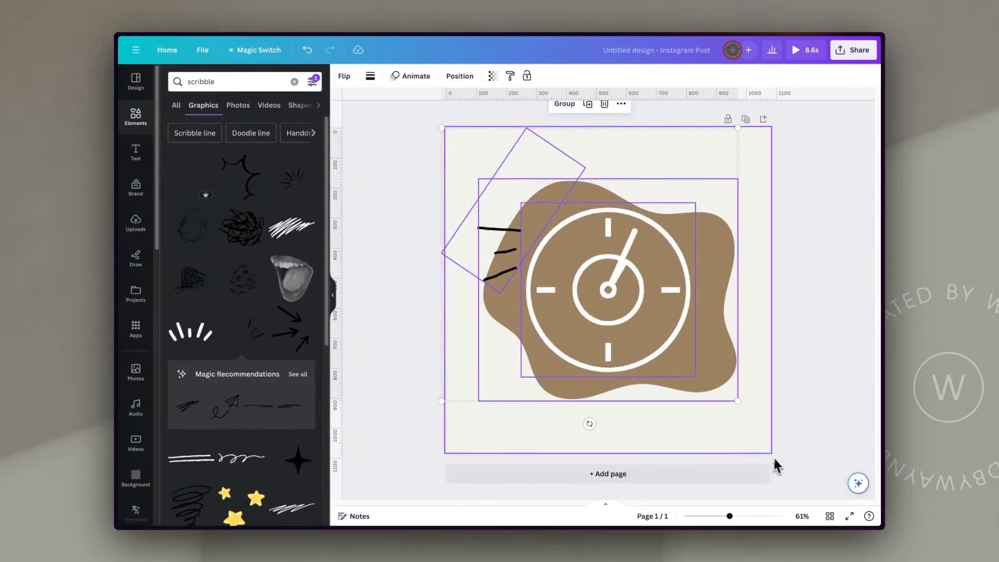
Step: Shrink the clock artwork, then search the graphics for "briefcase" with the animated filter off
left_click_drag(774, 463, 631, 328)
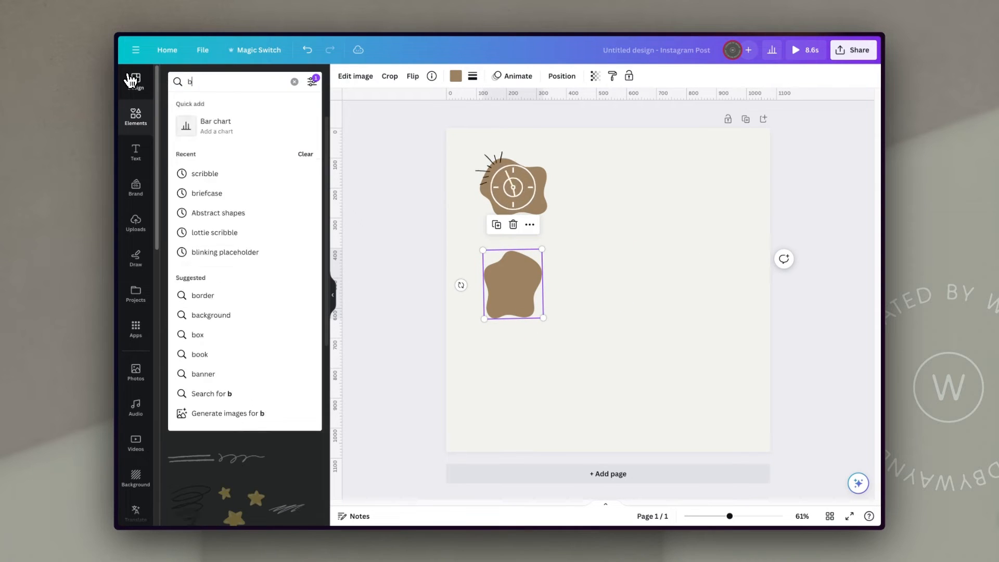
key("Return")
left_click(312, 82)
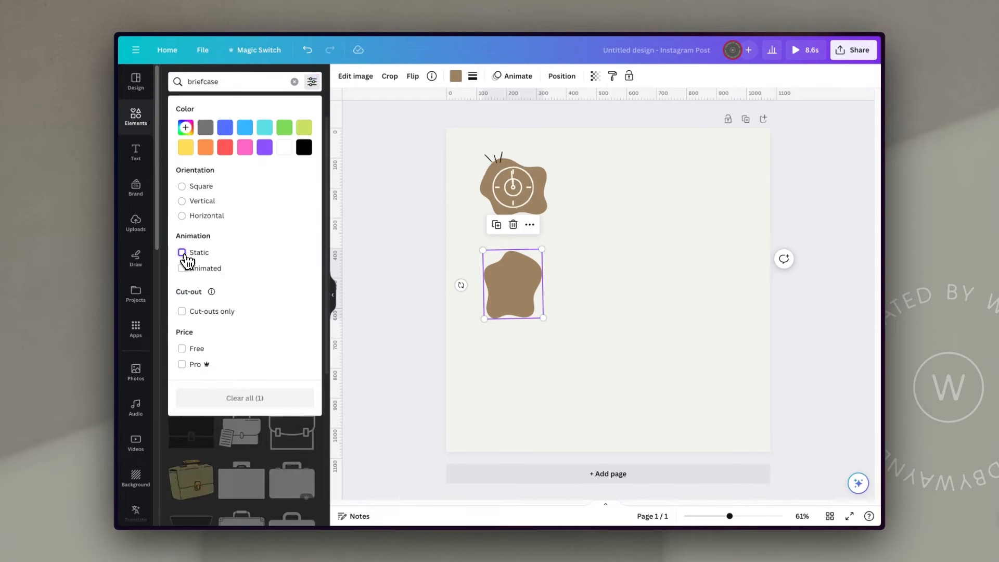
key("Escape")
Step: Add the outlined briefcase icon in white and scale it to fit on the second brown organic shape
left_click(275, 194)
left_click(456, 76)
left_click(279, 209)
left_click_drag(672, 340, 576, 264)
left_click_drag(566, 255, 520, 288)
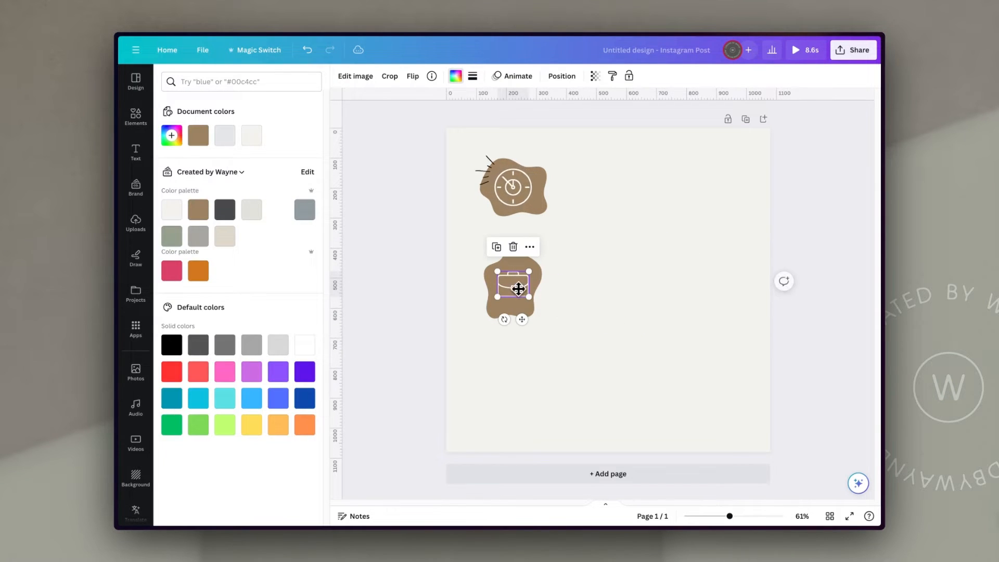
Step: Search the graphics for "scribbel" and filter the results
left_click(136, 118)
left_click(253, 82)
type("scribbel")
key("Return")
left_click(313, 82)
left_click(304, 205)
Step: Add the black double-line scribble and shrink it into place just beneath the briefcase icon
scroll(242, 312, "down", 10)
left_click(191, 345)
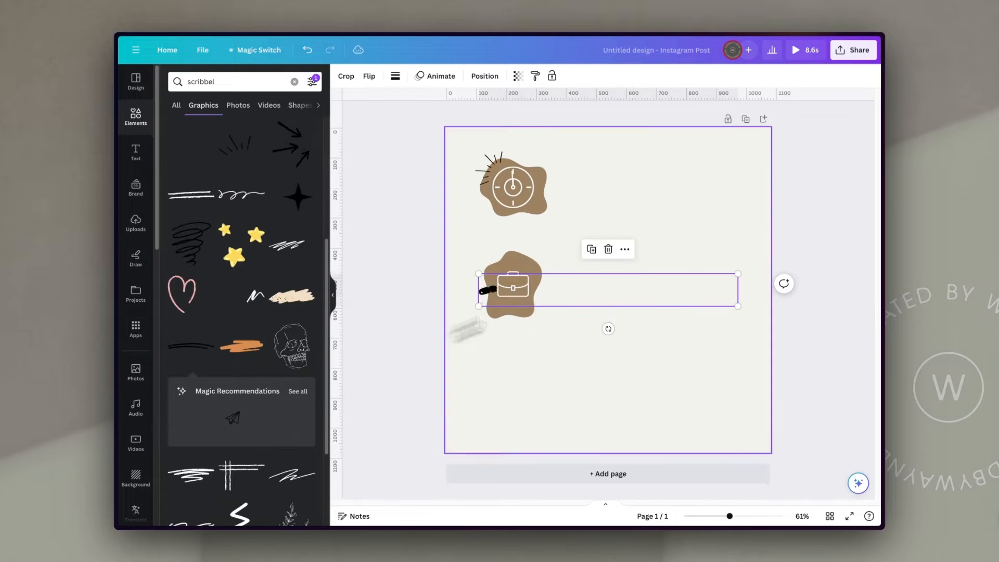
left_click_drag(738, 306, 519, 278)
left_click_drag(501, 276, 522, 305)
left_click(598, 333)
Step: Add the teal organic shape from the recently used elements to the page
left_click(294, 82)
left_click(303, 139)
left_click(239, 274)
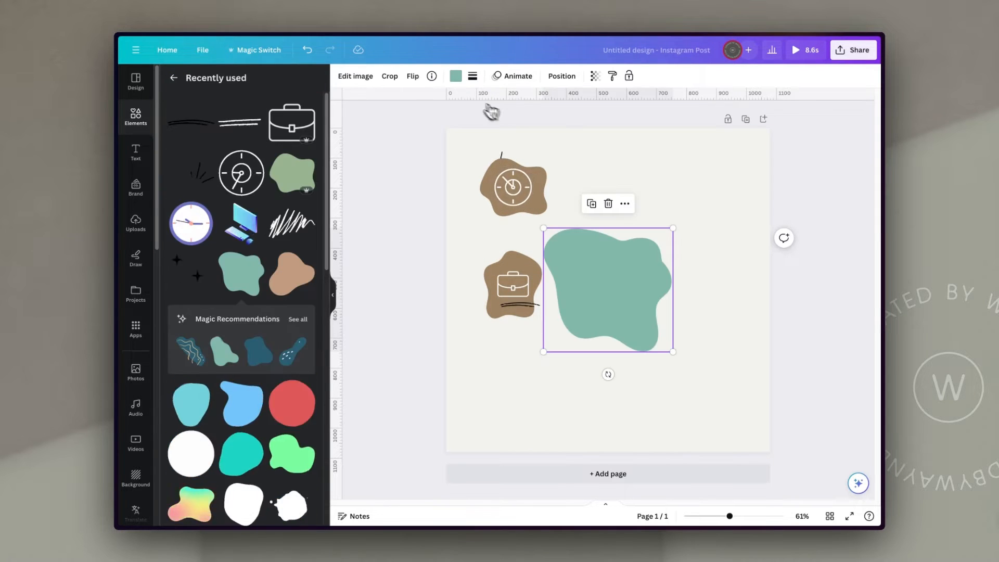
Step: Recolor the teal organic shape brown and shrink it into place below the briefcase artwork
left_click(456, 76)
left_click(225, 135)
left_click_drag(673, 351, 612, 300)
left_click_drag(585, 271, 524, 395)
left_click(261, 85)
type("computer")
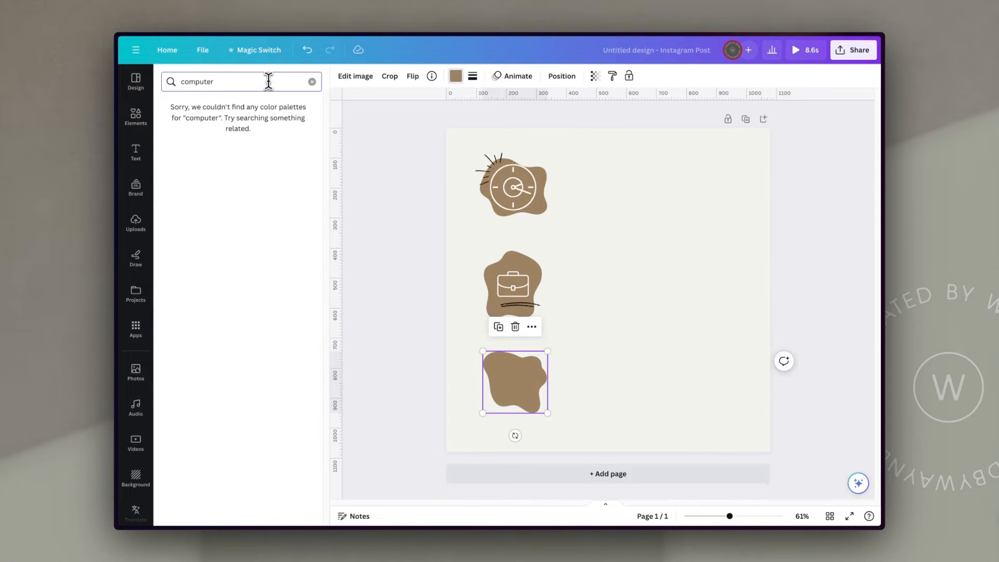
left_click(312, 82)
Step: Search the elements for "computer icon" and limit the results to animated ones
left_click(139, 119)
left_click(245, 84)
type("computer icon")
key("Return")
left_click(313, 82)
left_click(183, 268)
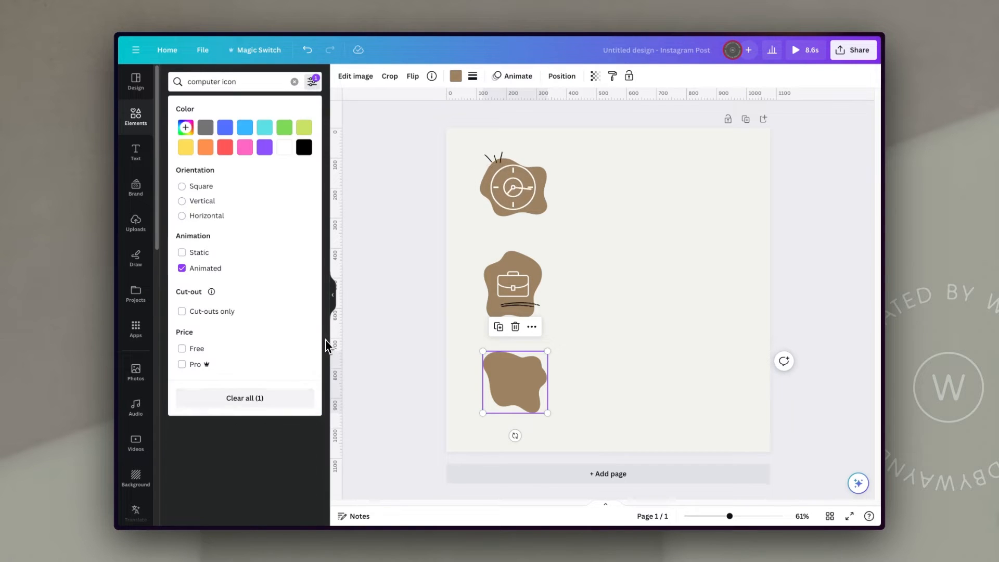
left_click(327, 343)
Step: Add the white desktop monitor graphic and scale it to fit on the third brown organic shape
scroll(216, 357, "down", 10)
left_click(207, 347)
mouse_move(737, 160)
left_mouse_down()
mouse_move(518, 380)
mouse_move(521, 390)
left_mouse_up()
Step: Search the graphics for "scribble", add the black curly line, and shrink it into place at the edge of the computer artwork
left_click_drag(274, 82, 159, 82)
type("scribble")
key("Return")
scroll(255, 332, "down", 5)
scroll(255, 332, "down", 4)
left_click(243, 273)
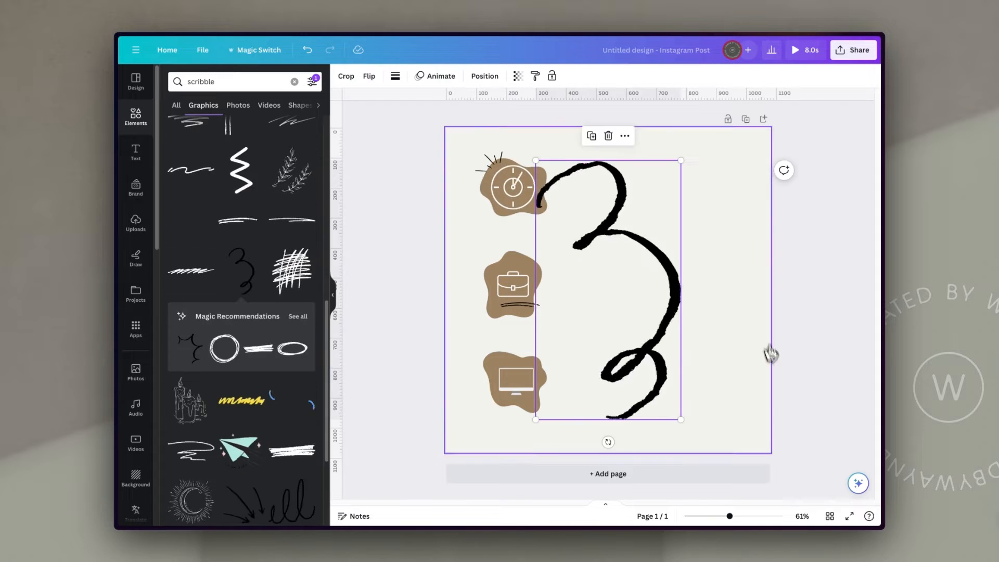
left_click_drag(680, 161, 552, 388)
left_click_drag(550, 406, 547, 372)
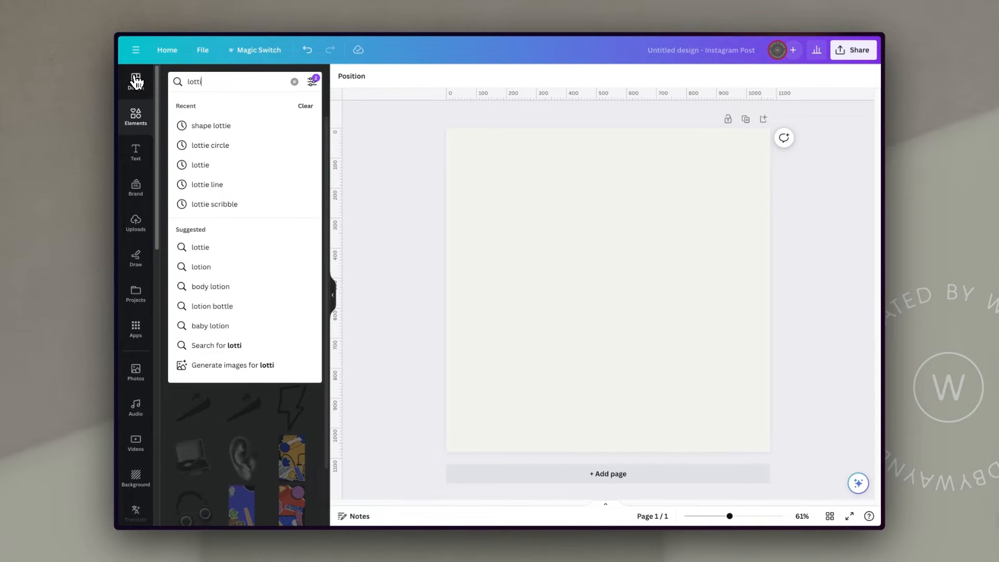
Step: Search the graphics for "lottie" and try the animated cream and blue half-circles graphic on the page, then remove it
type("e")
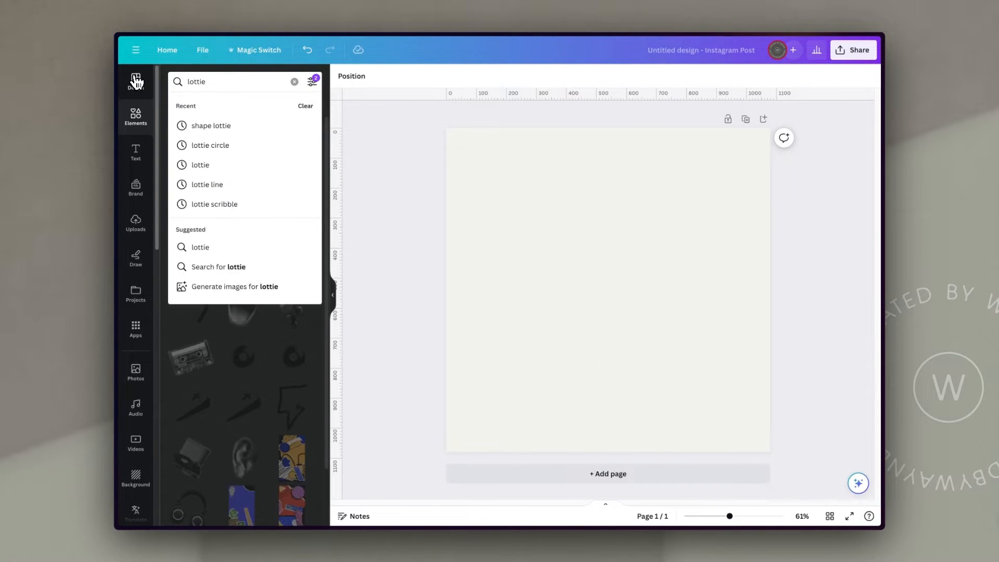
key("Return")
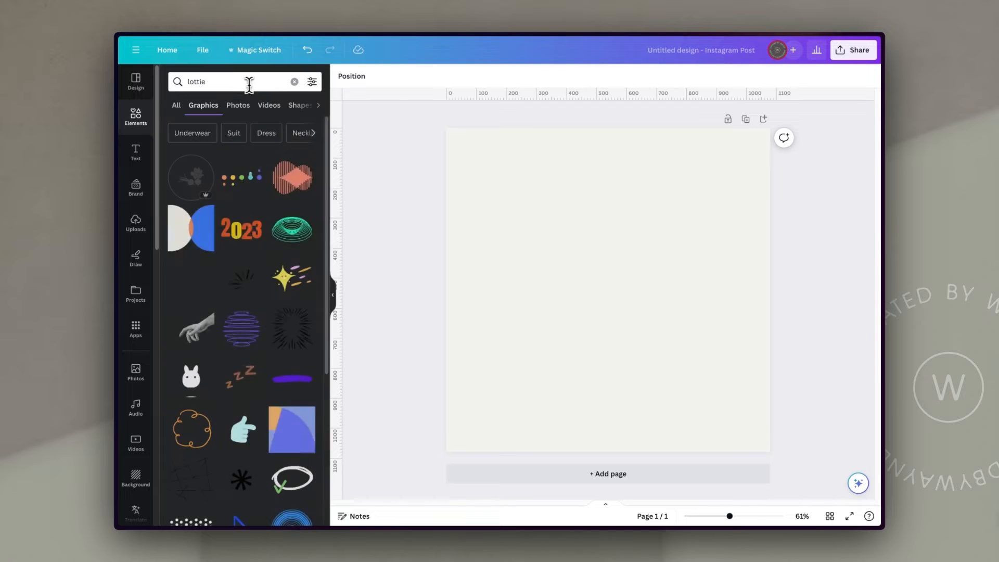
left_click(206, 248)
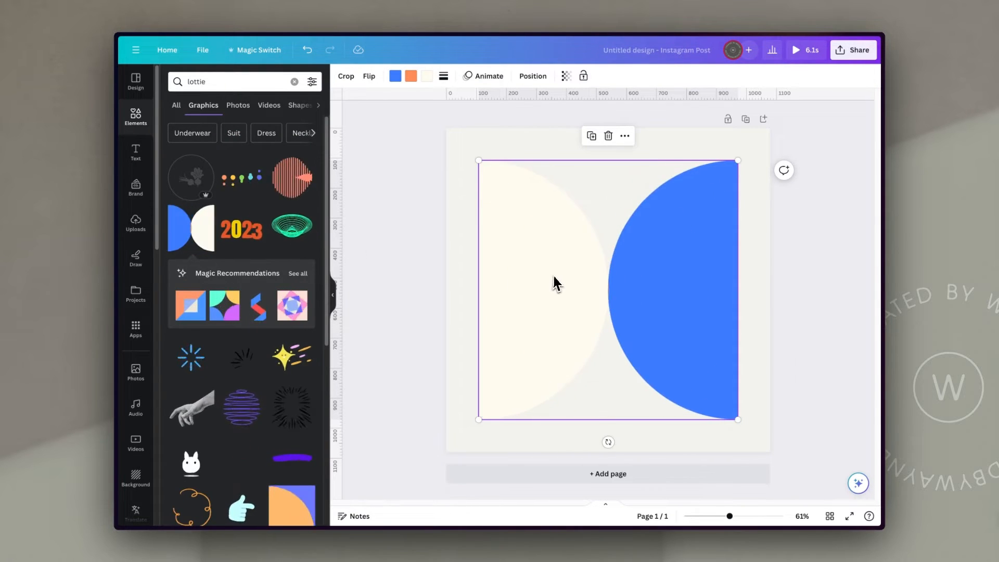
key("Delete")
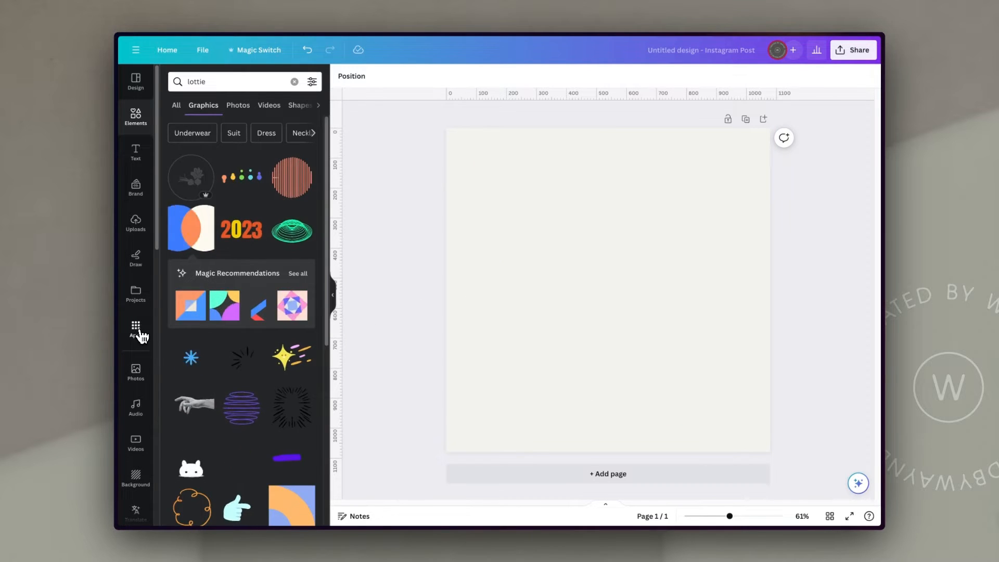
Step: View the details of the LottieFiles app among the featured apps and close them
left_click(136, 329)
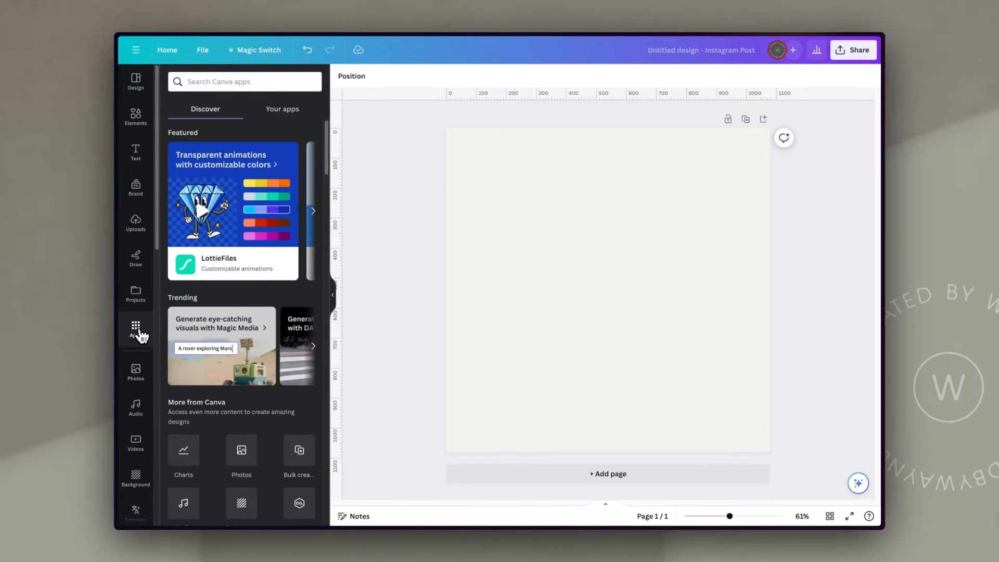
left_click(232, 245)
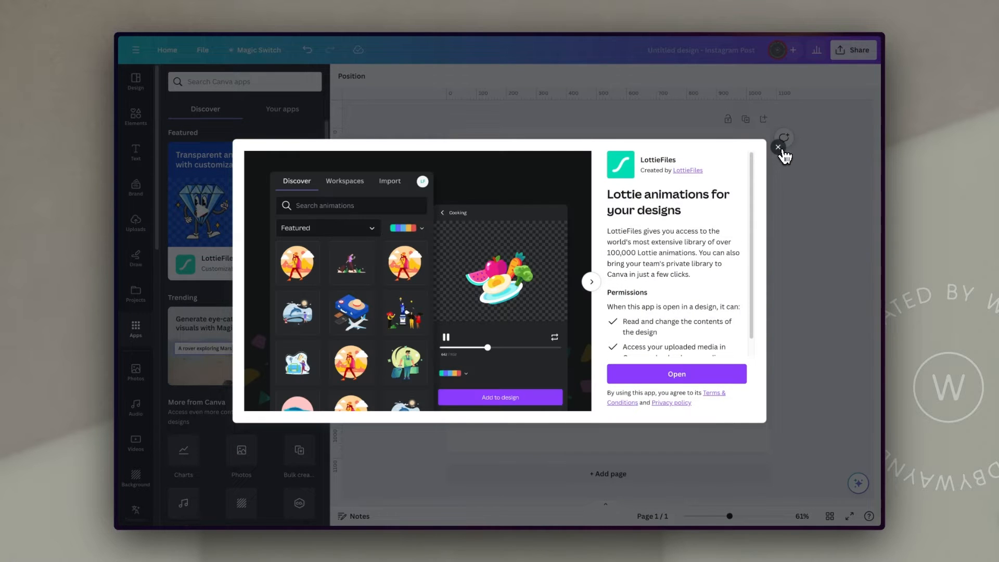
left_click(778, 147)
Step: Try the purple and orange quarter-circle graphic from the lottie results on the page and delete it
left_click(136, 116)
scroll(213, 322, "down", 5)
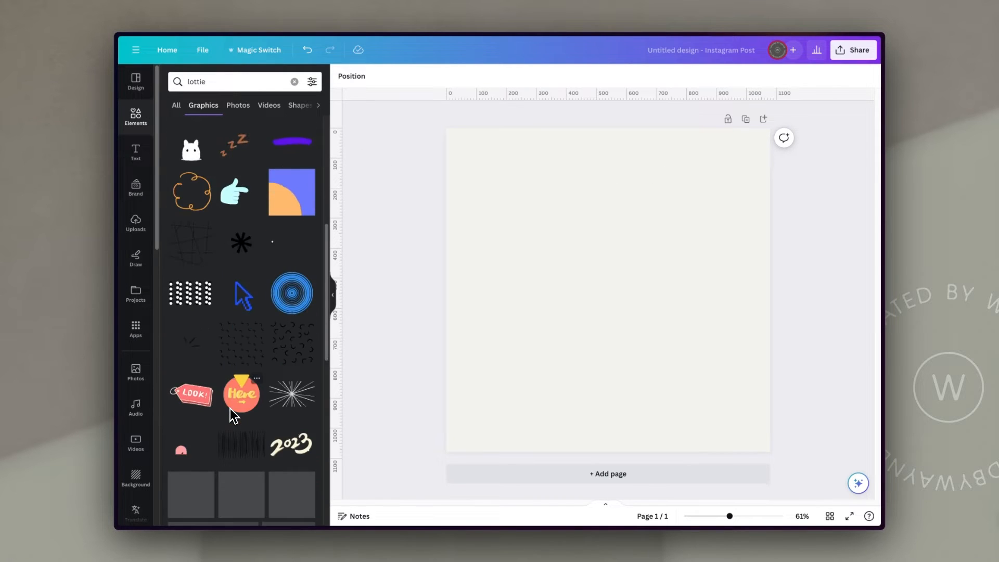
left_click(292, 192)
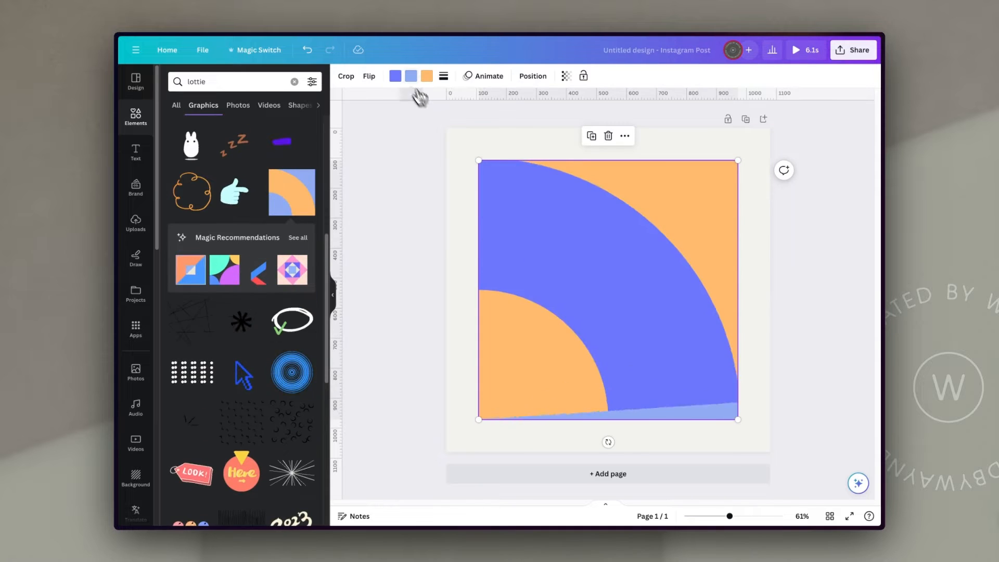
key("Delete")
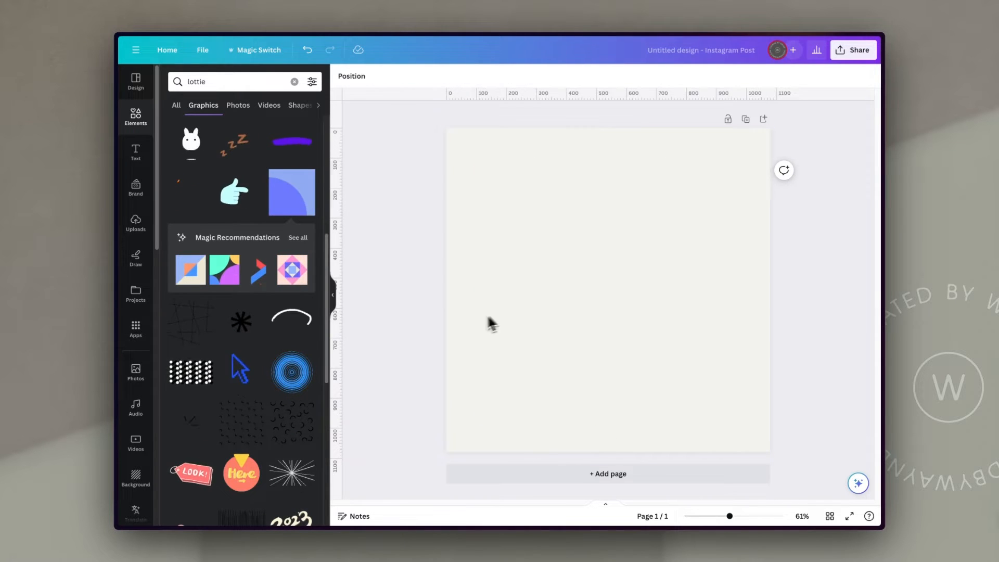
Step: Add the animated blue concentric circles graphic and recolor it with the brand palette's brown
left_click(286, 381)
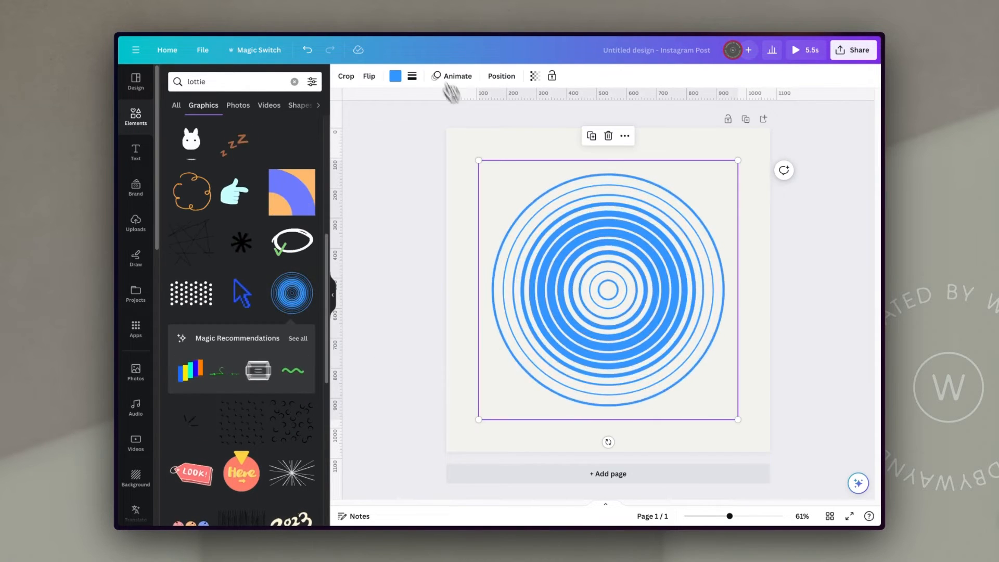
left_click(398, 77)
left_click(196, 209)
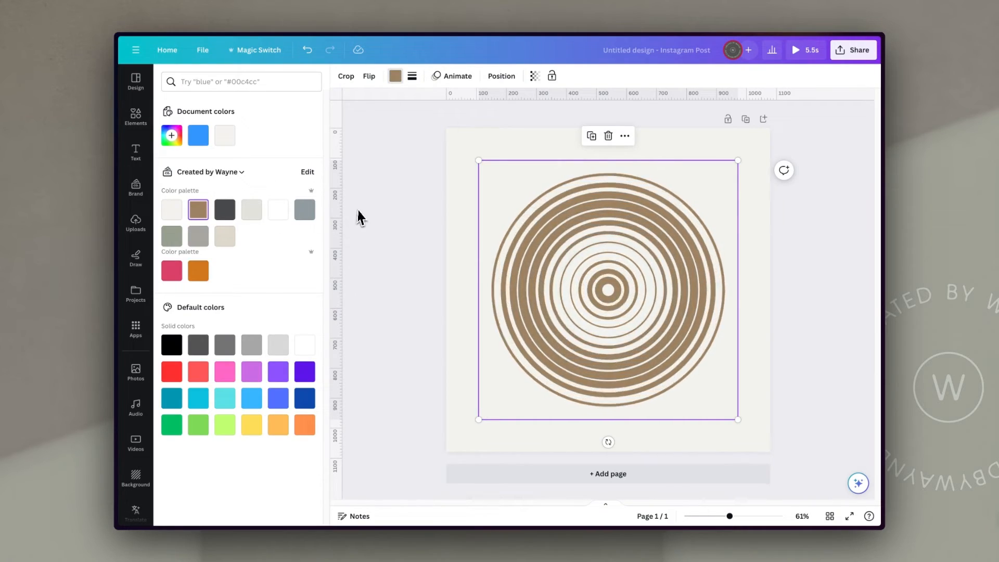
key("Escape")
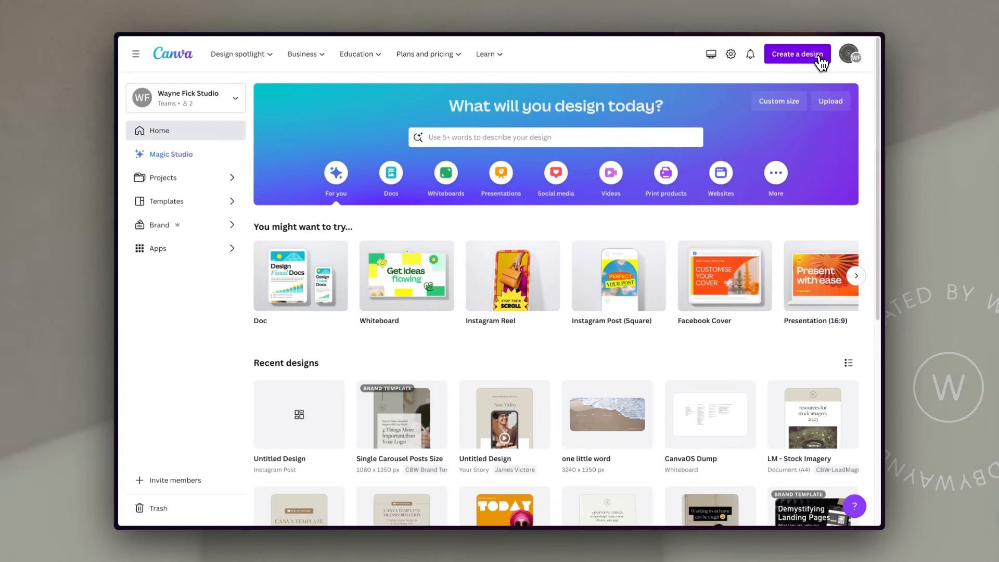
Step: Create a Facebook Video design and fill an enlarged, centered circular frame with the portrait of the man holding a hat
left_click(818, 58)
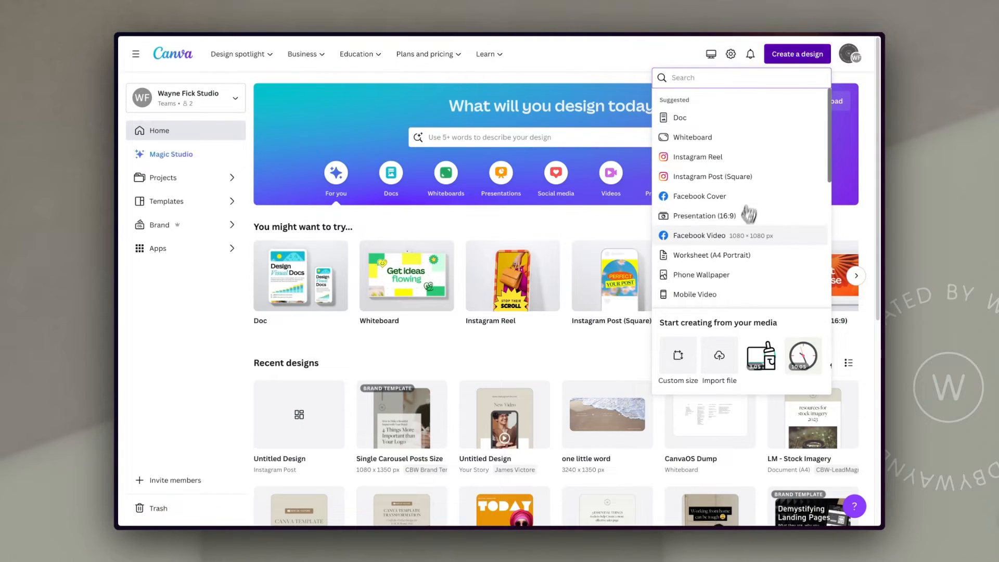
left_click(732, 237)
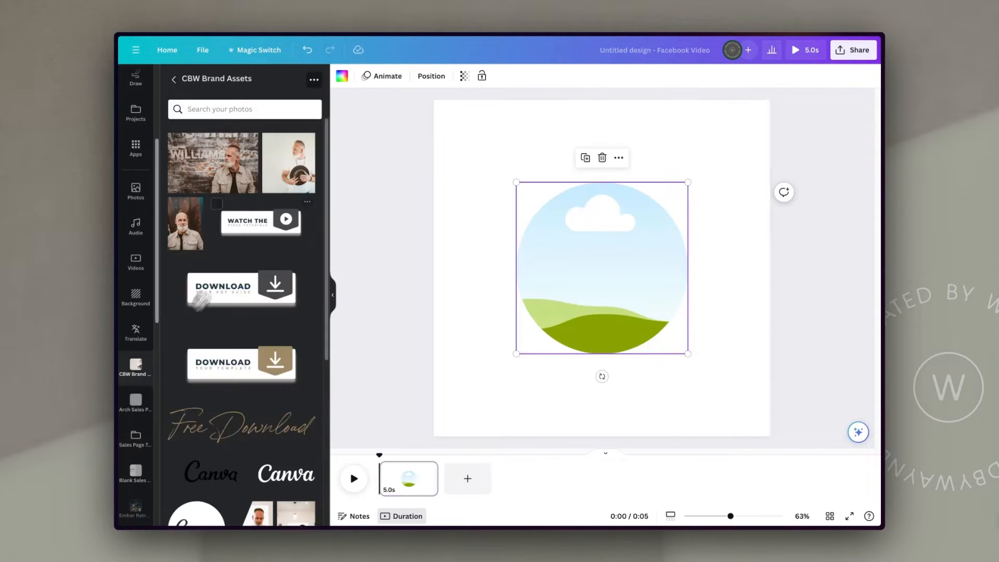
left_click_drag(289, 162, 604, 268)
left_click_drag(687, 352, 734, 400)
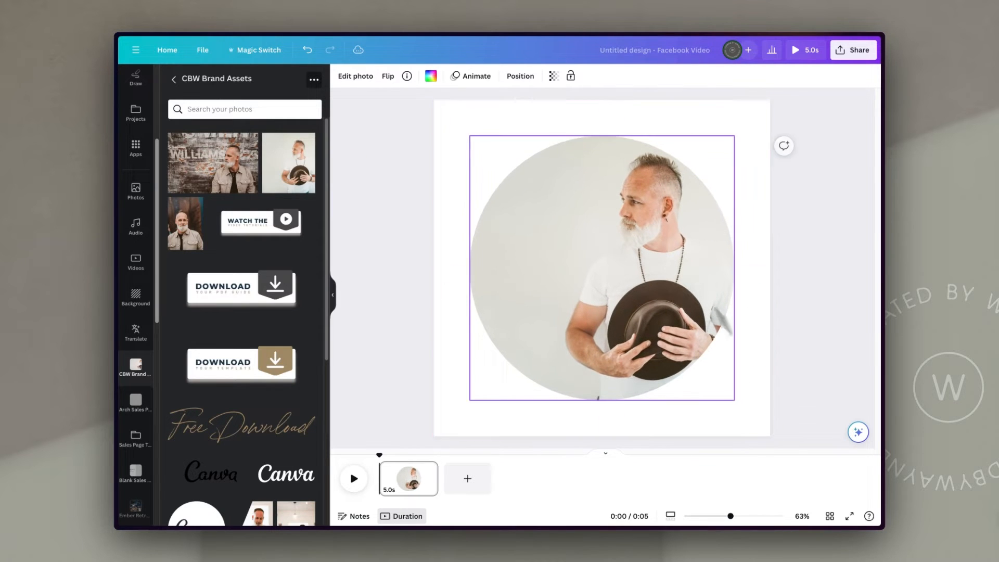
Step: Duplicate the page trimmed to 2.3 seconds, and shrink the circular portrait into the right half of the copy
left_click(432, 483)
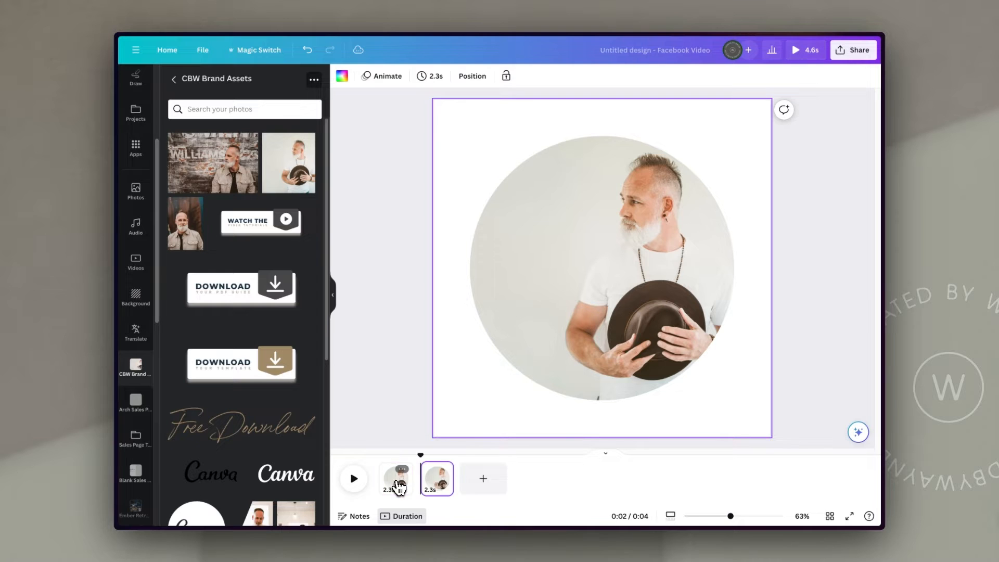
left_click(527, 254)
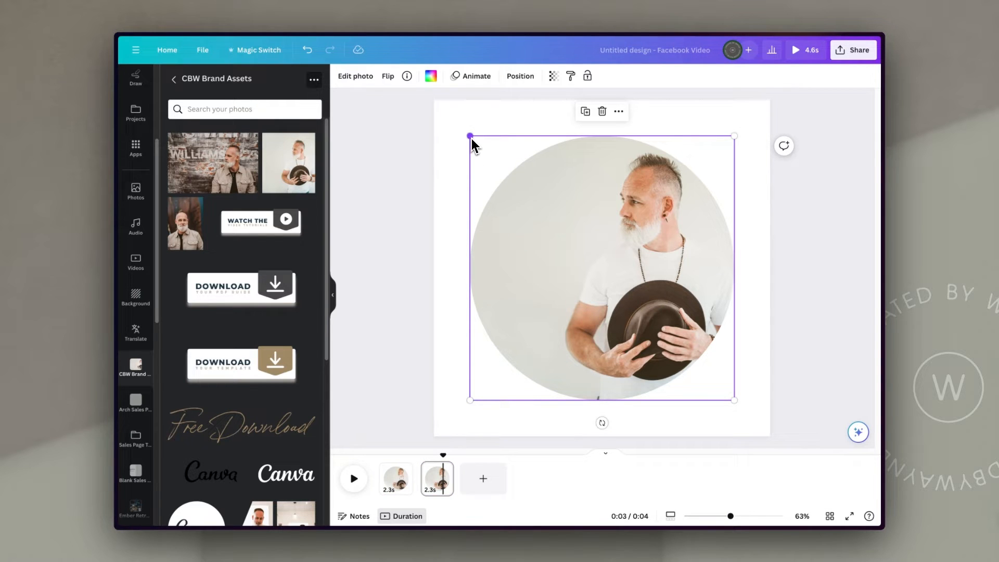
left_click_drag(470, 136, 595, 263)
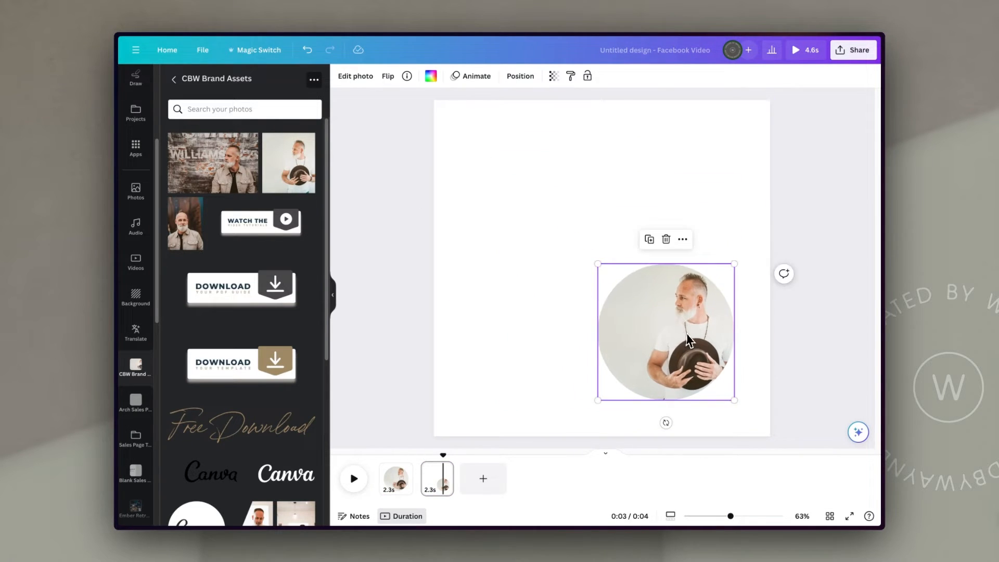
left_click_drag(680, 333, 682, 269)
Step: Add a heading with the person's full name beside the circular portrait and enlarge it to size 49.6
scroll(138, 157, "up", 3)
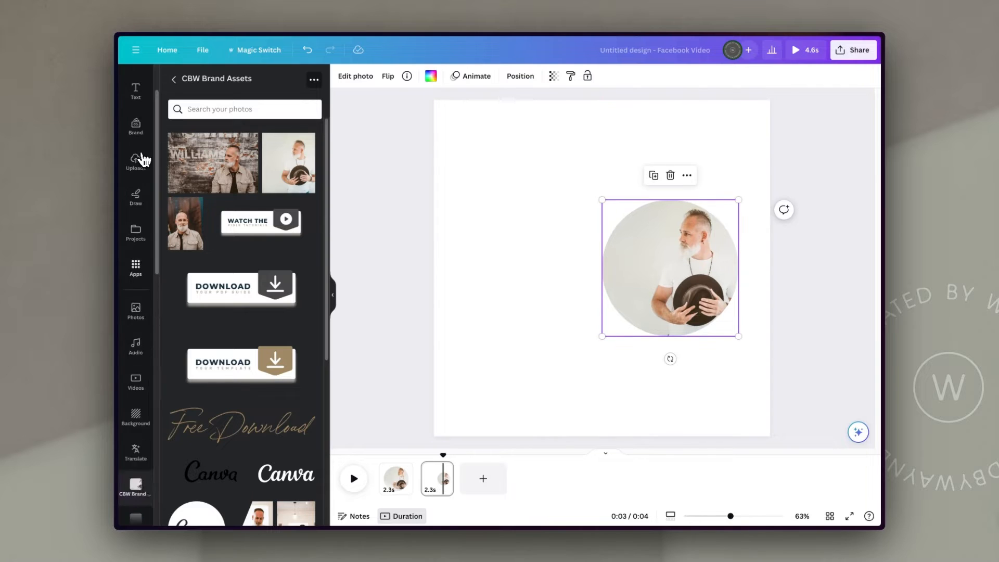
left_click(137, 152)
left_click(196, 159)
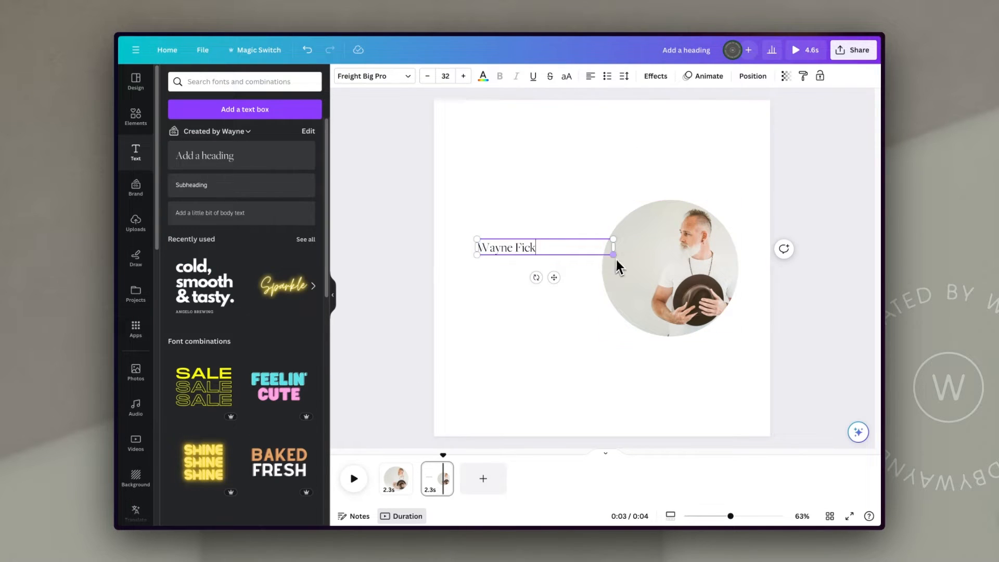
left_click_drag(615, 257, 690, 266)
Step: Copy the heading below the name, change it to "Creative Director & Brand Stylist", and reduce its font size to fit one line
left_click_drag(518, 258, 518, 286)
type("Stylist")
key("ctrl+a")
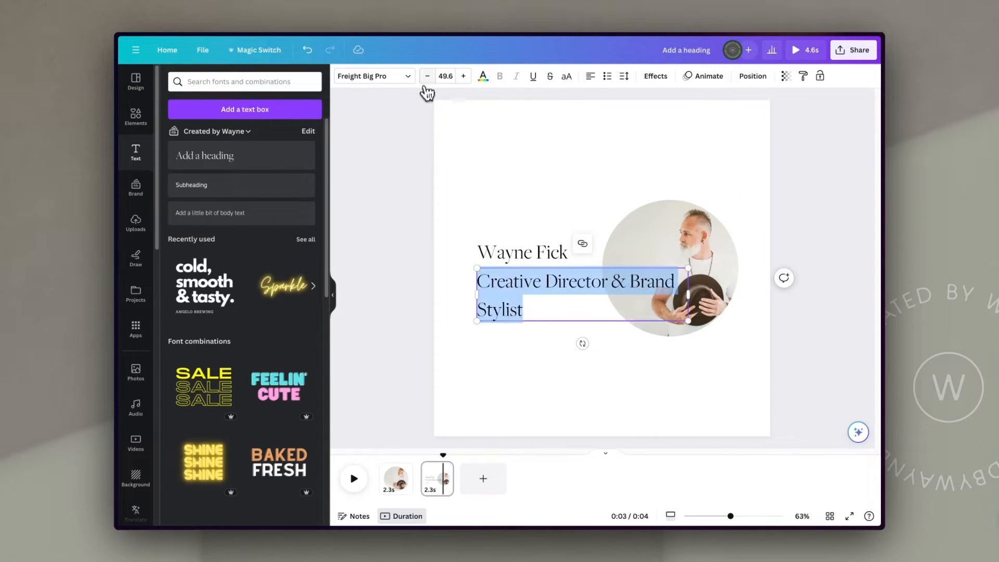
left_click(427, 76)
left_click(471, 139)
left_click(526, 254)
Step: Add a copy of the first page at the end and apply the Match & Move transition between all pages
left_click(385, 485)
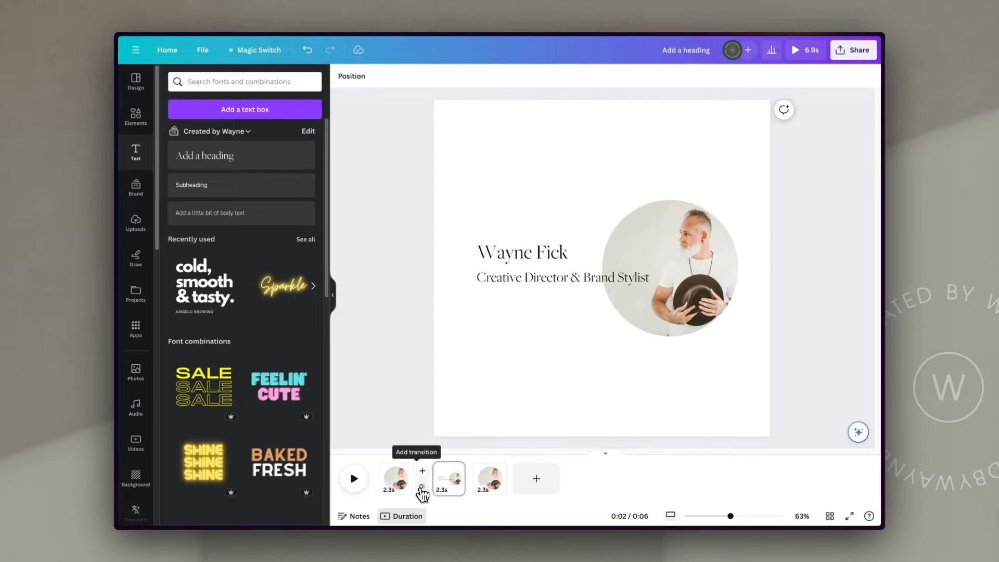
left_click(422, 486)
left_click(199, 262)
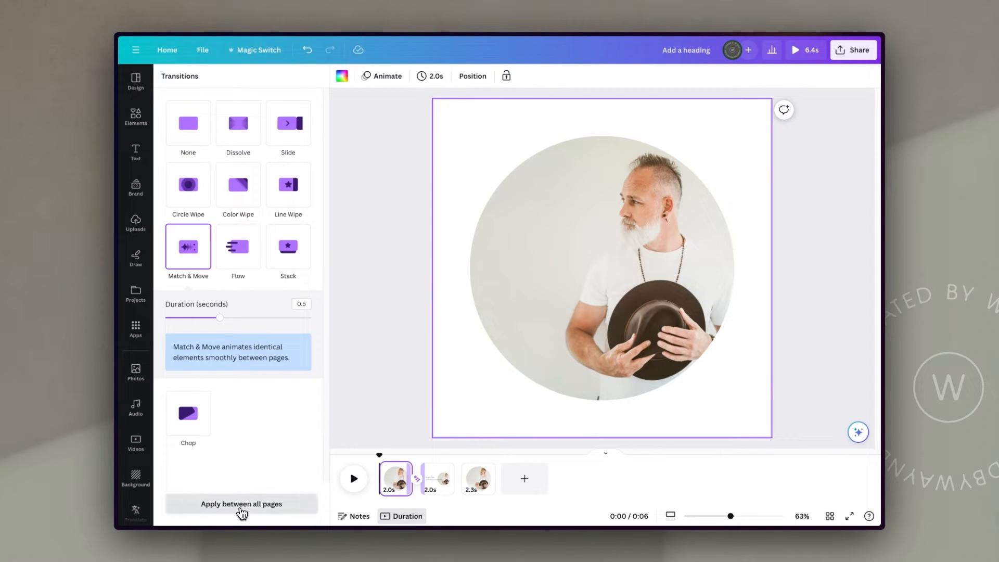
left_click(241, 505)
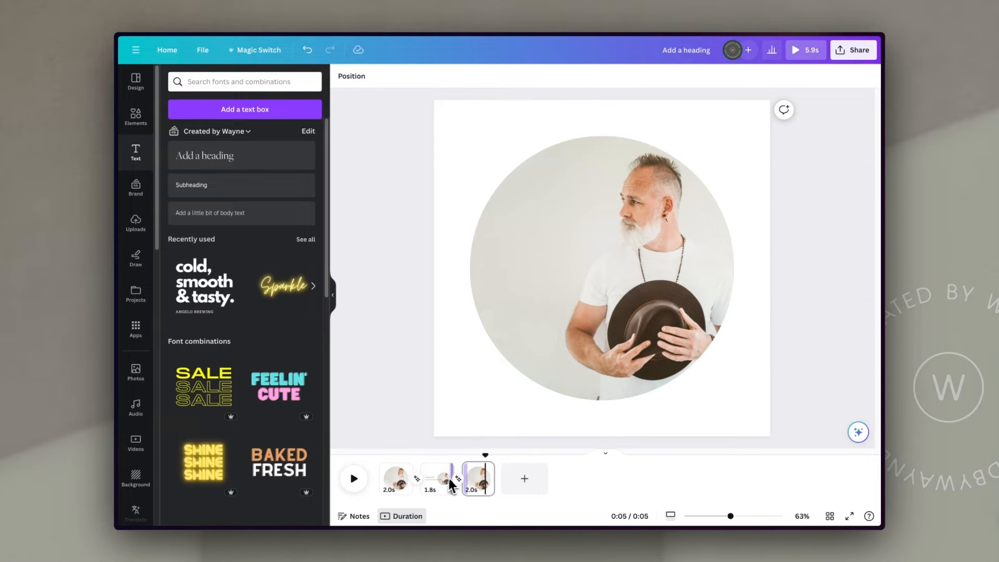
left_click_drag(453, 472, 487, 474)
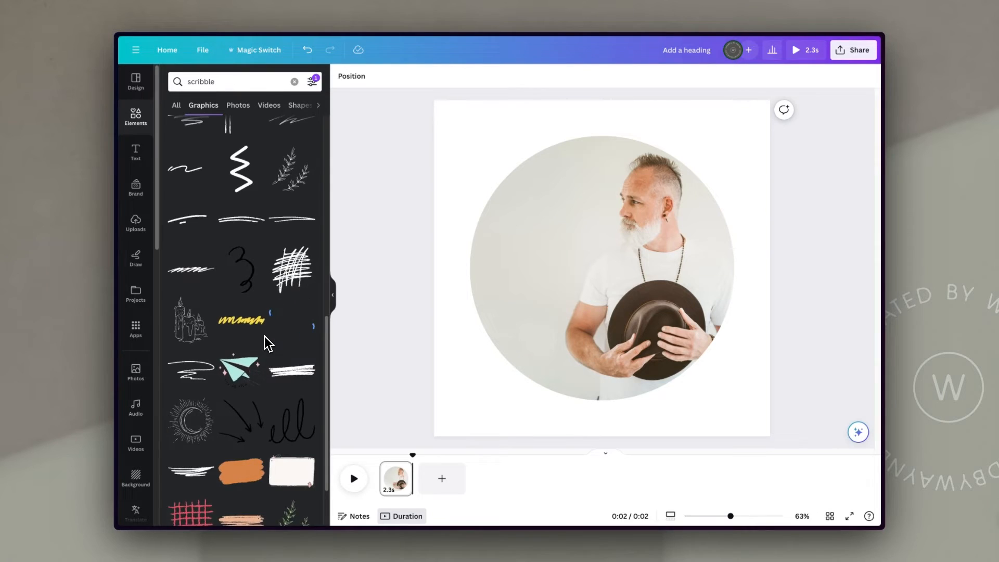
Step: Add the black looped scribble from the scribble results and shrink it into place over the portrait's upper-left edge
scroll(266, 344, "down", 4)
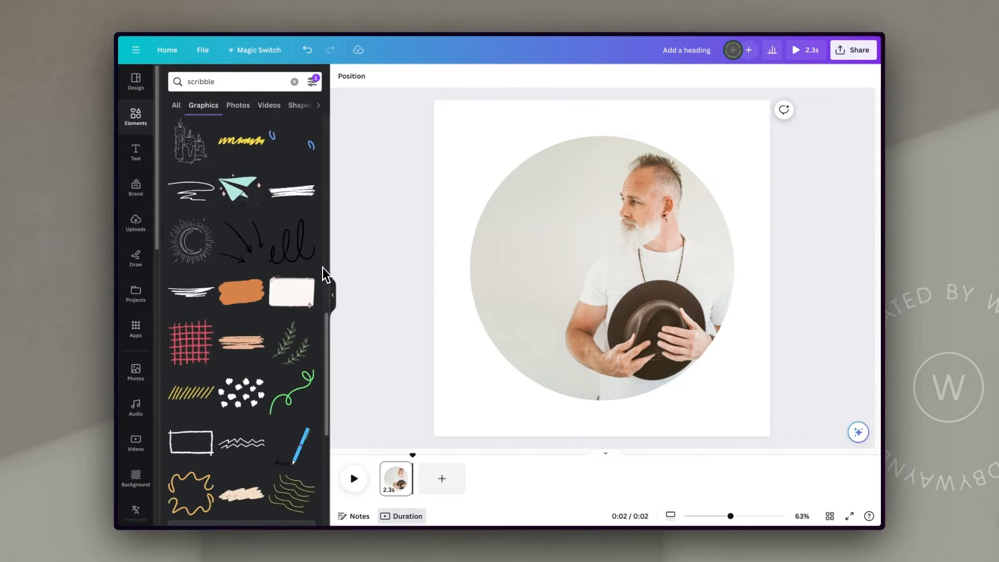
left_click(288, 260)
left_click_drag(741, 405, 530, 265)
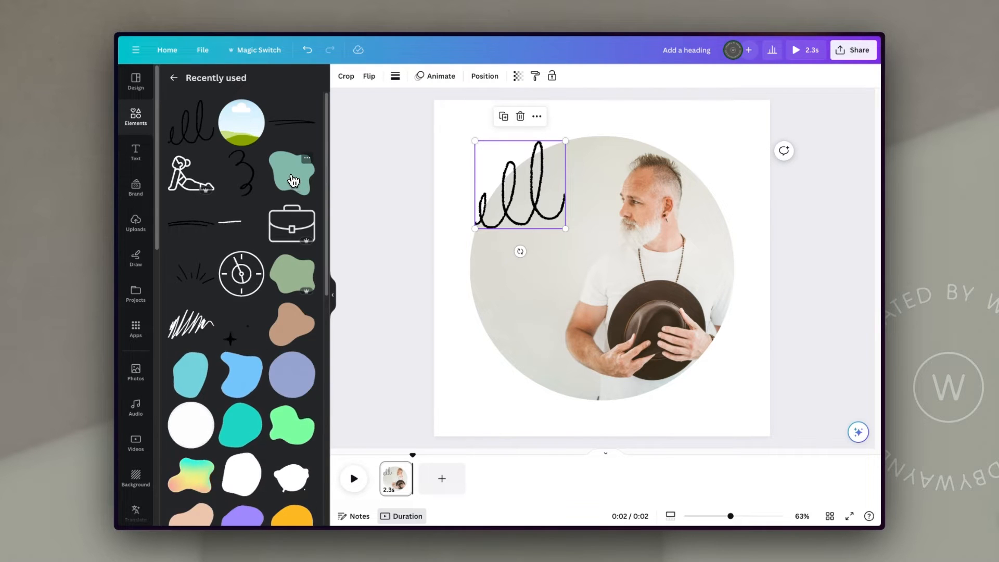
Step: Add the recently used teal organic shape, move it over the black scribble, and recolor it brown
left_click(293, 181)
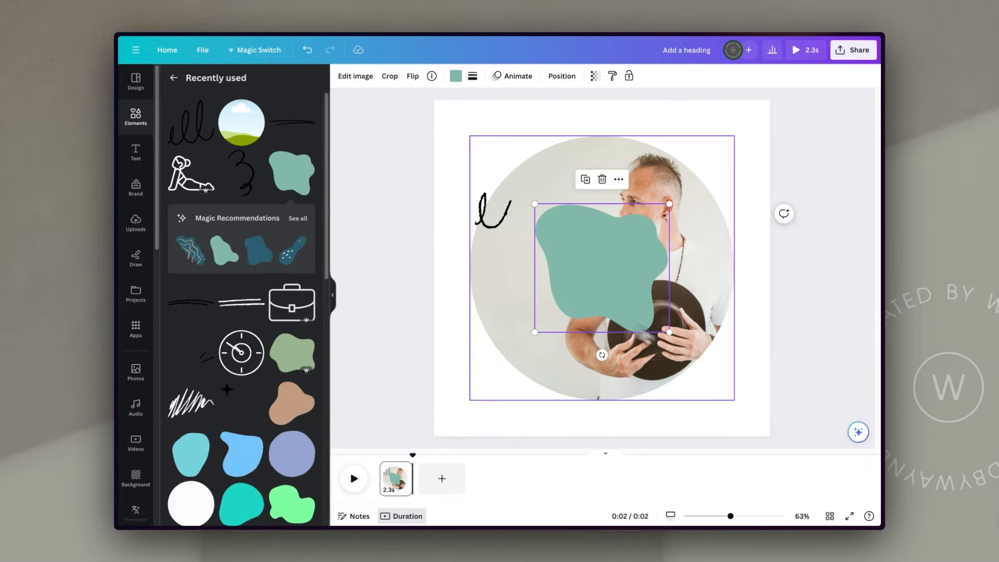
left_click_drag(609, 266, 542, 214)
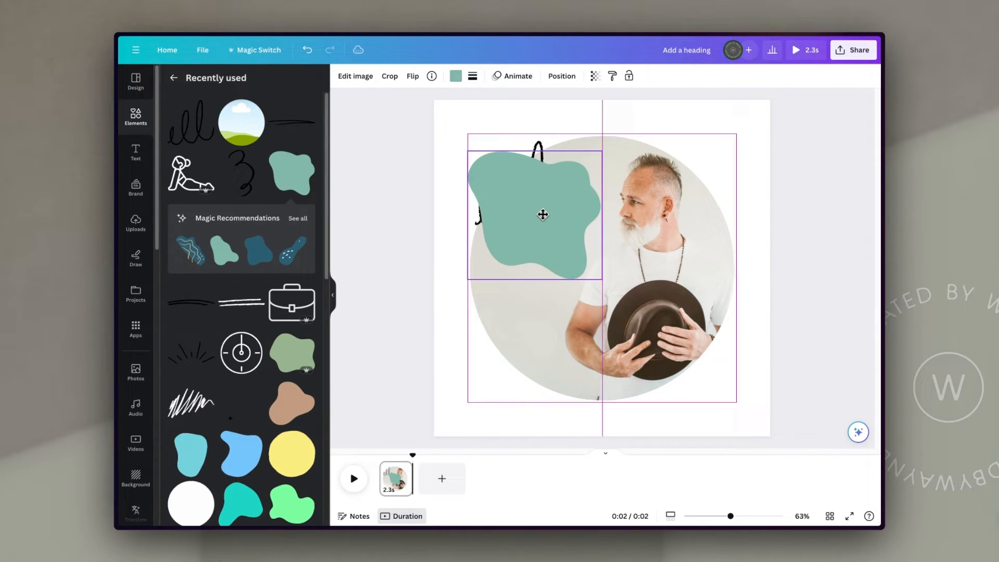
left_click(456, 76)
left_click(206, 216)
Step: Reorder the layers so the brown organic shape sits behind the black scribble, and reposition the shape
left_click(562, 76)
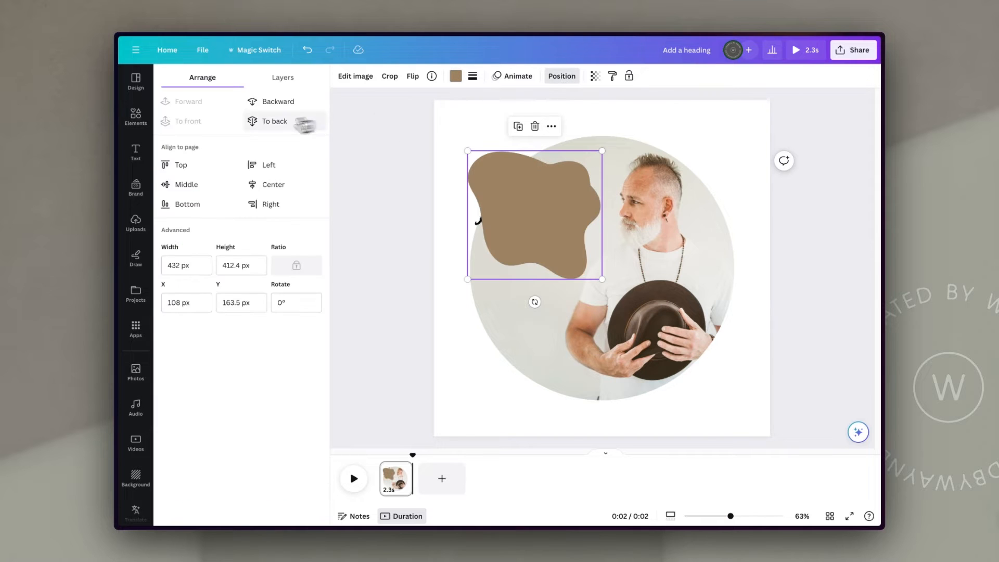
left_click(282, 78)
left_click_drag(248, 170, 249, 181)
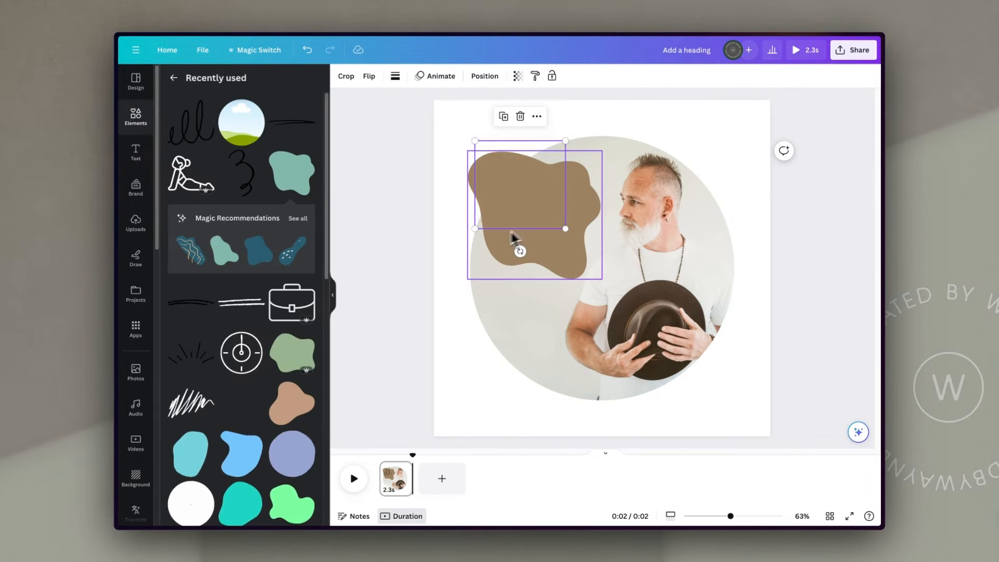
left_click_drag(497, 238, 459, 284)
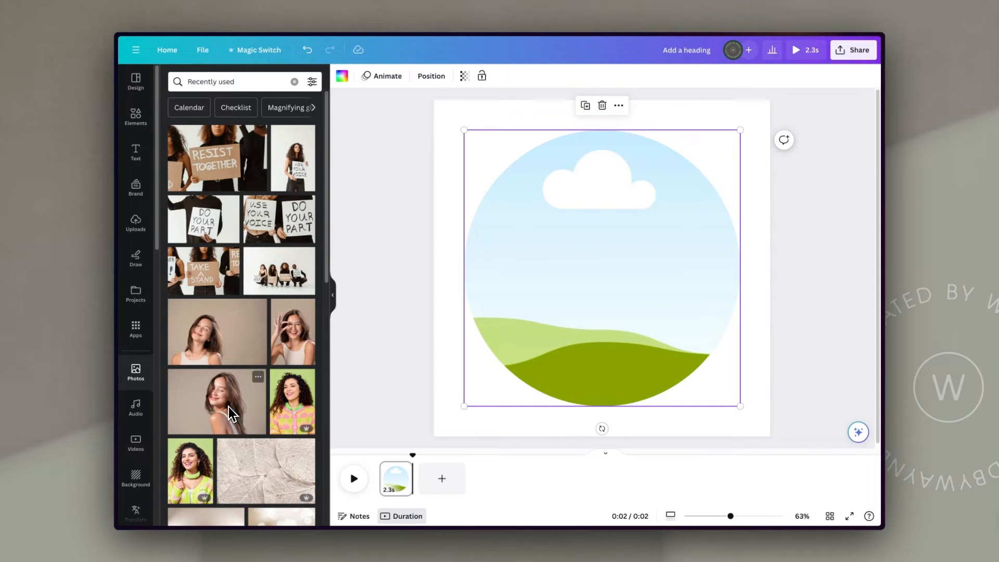
Step: Build three pages with the circular frame showing the smiling woman's portrait, using a different photo of her on the third page
left_click_drag(217, 423, 712, 336)
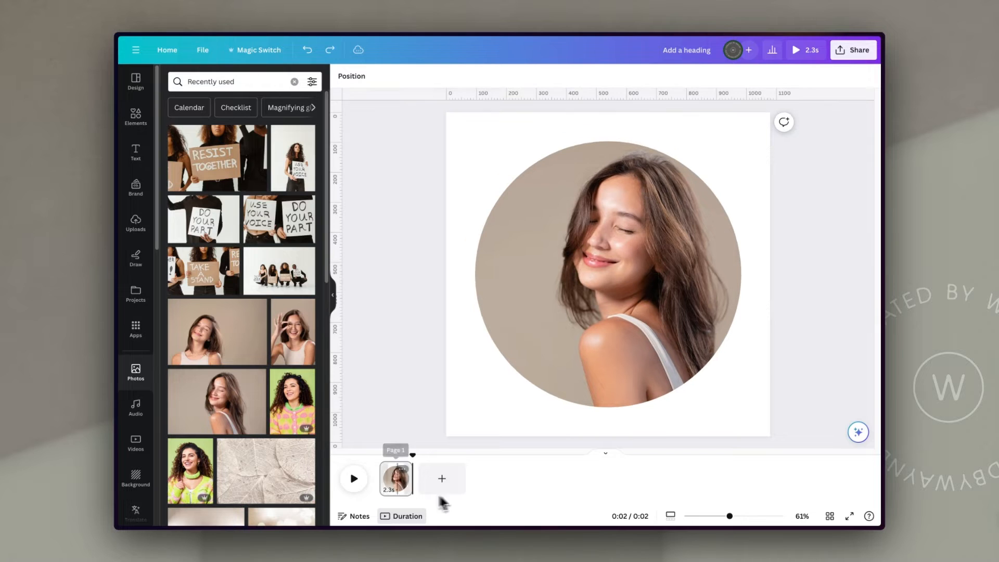
left_click(392, 485)
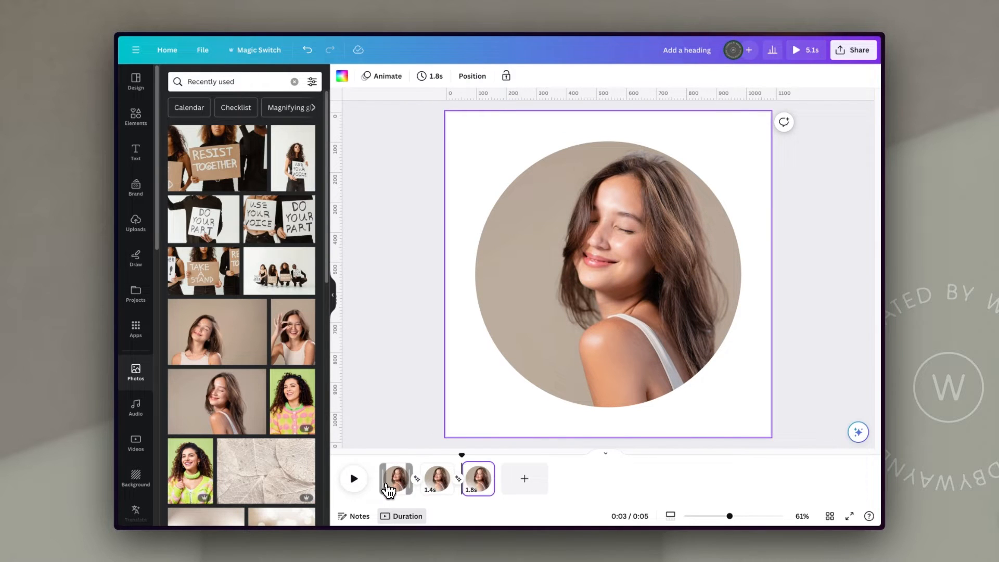
left_click_drag(231, 347, 617, 294)
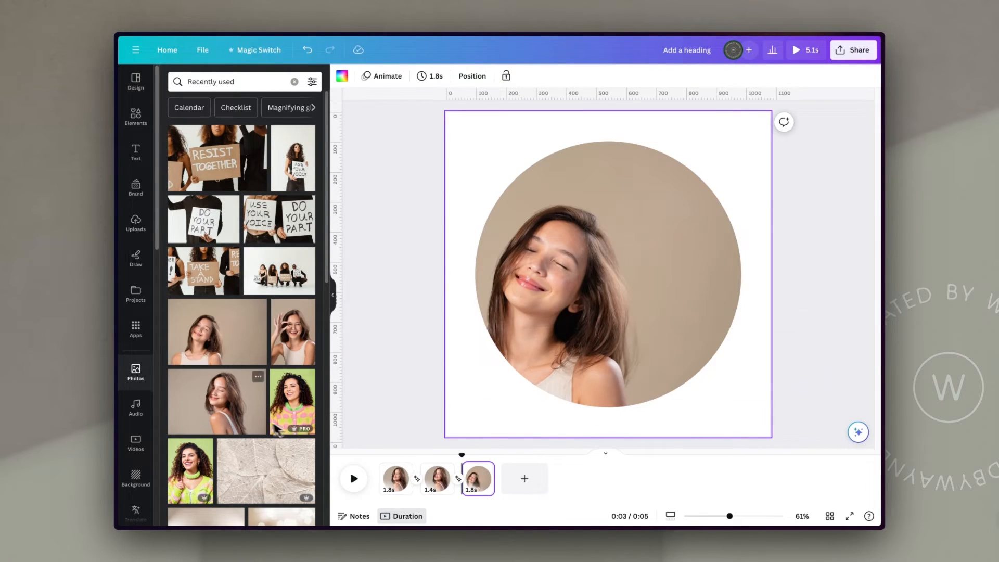
Step: Replace the second page's framed photo with the one of the smiling woman holding her fingers up to her eye
left_click(429, 483)
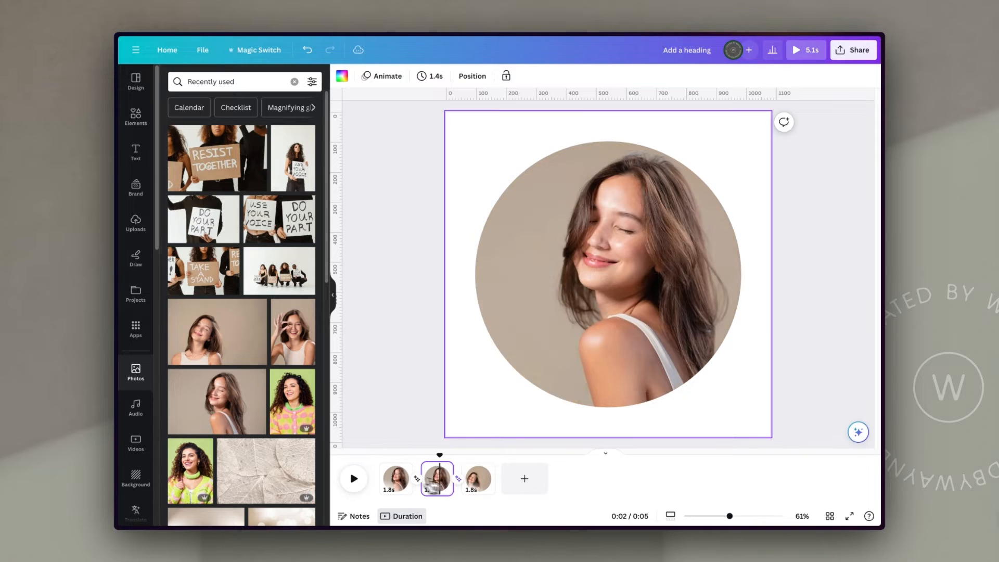
left_click_drag(293, 332, 564, 335)
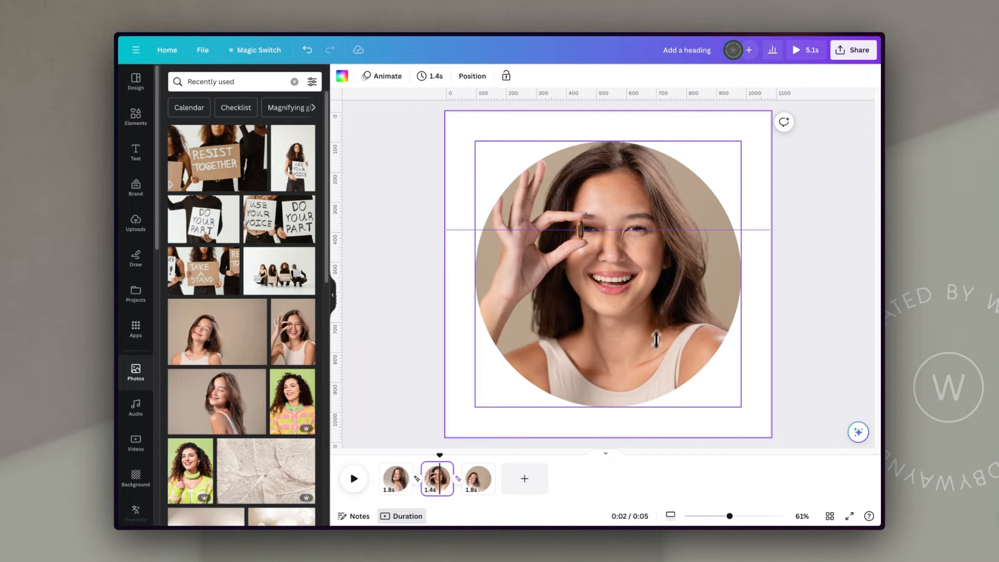
Step: Enlarge the first page's photo inside its circular frame and reposition it so the woman's face sits nearer the centre
left_click(398, 481)
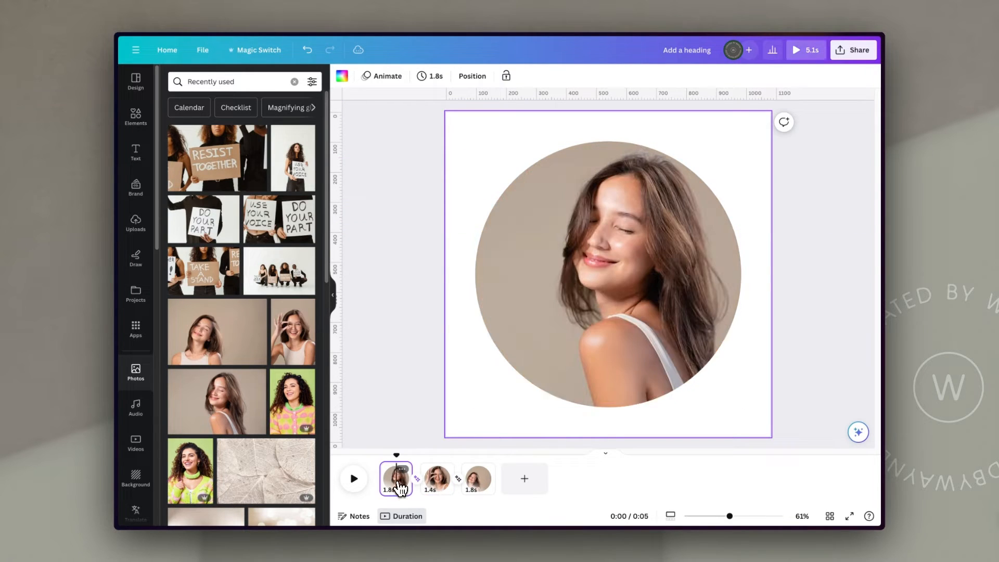
left_click(635, 278)
double_click(626, 292)
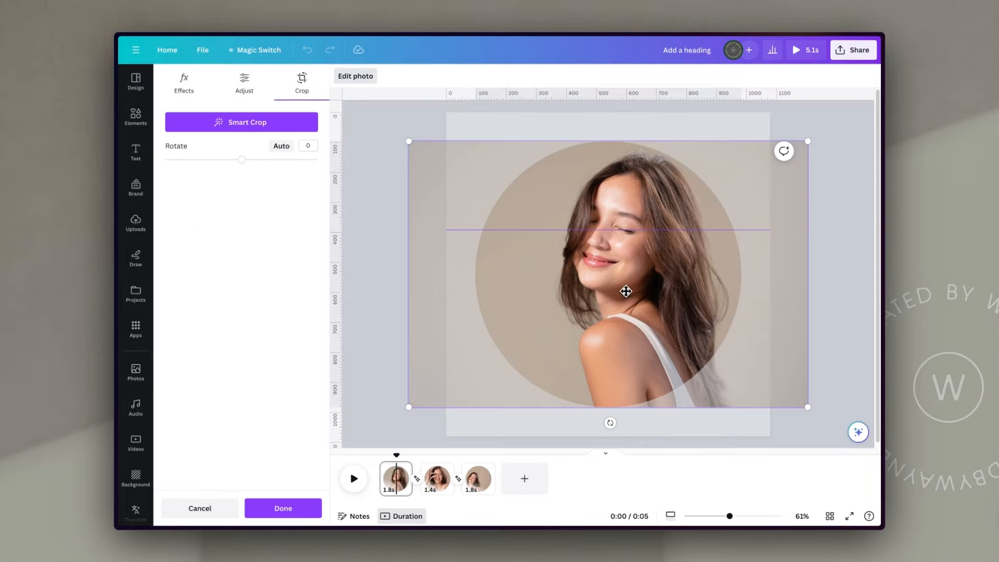
left_click_drag(627, 290, 611, 299)
left_click_drag(797, 416, 866, 475)
left_click_drag(677, 303, 638, 290)
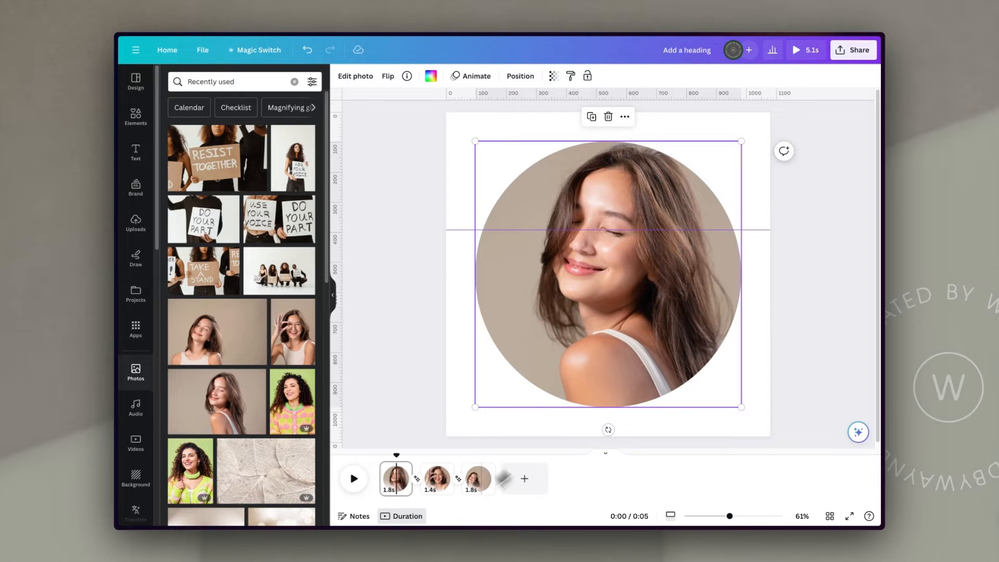
Step: Enlarge the third page's photo within its circular frame and reposition it so the woman's face fills the circle
left_click(477, 478)
left_click(584, 288)
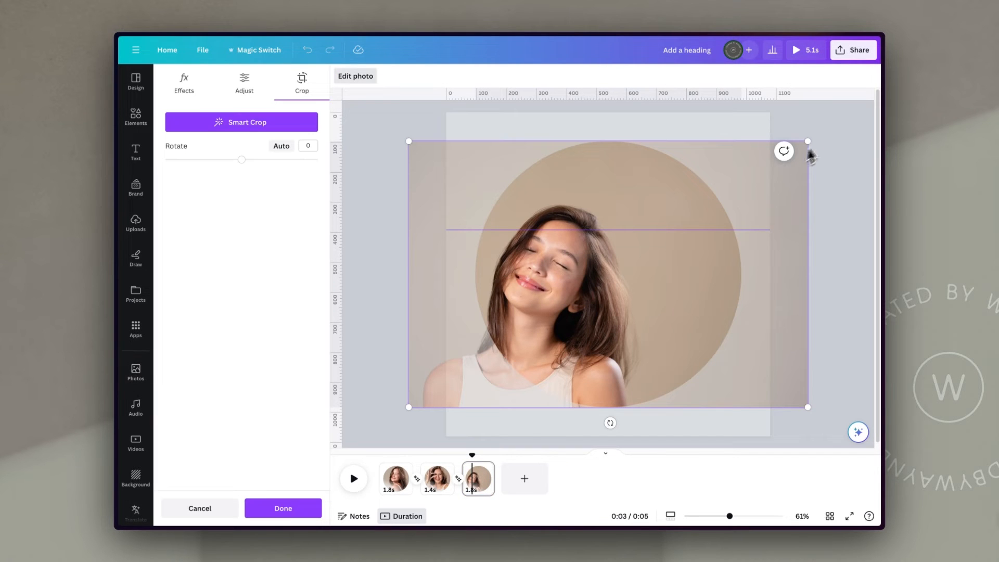
left_click_drag(808, 141, 997, 14)
left_click_drag(655, 280, 647, 328)
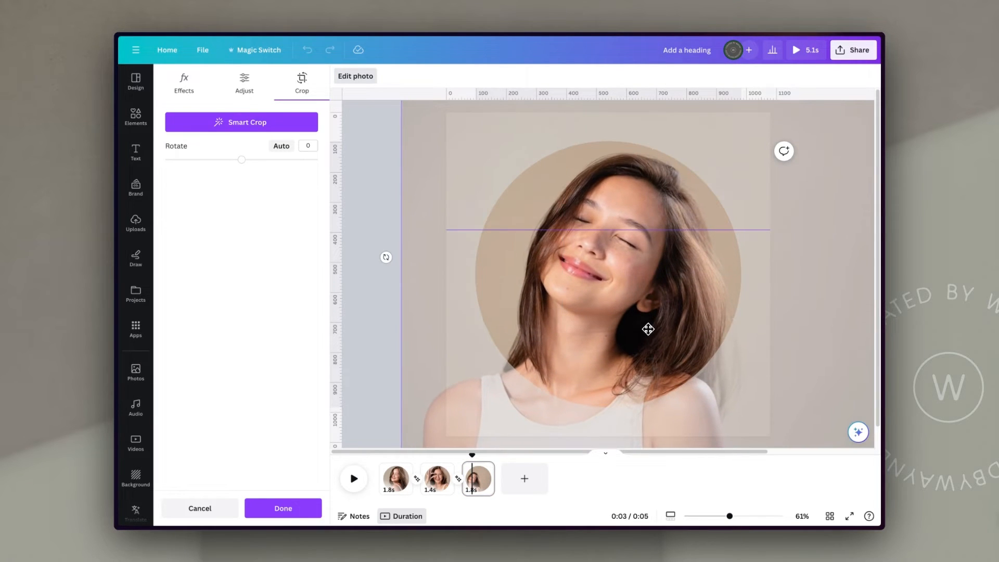
Step: Add the recently used animated multicolour ring to the first page, size it around the circular portrait, and play the design
left_click(391, 476)
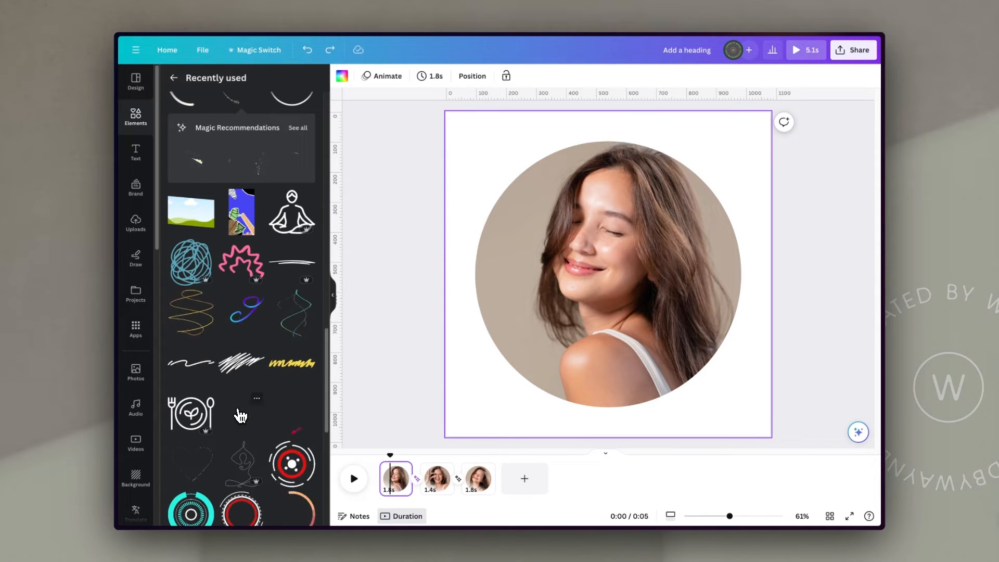
scroll(241, 415, "down", 5)
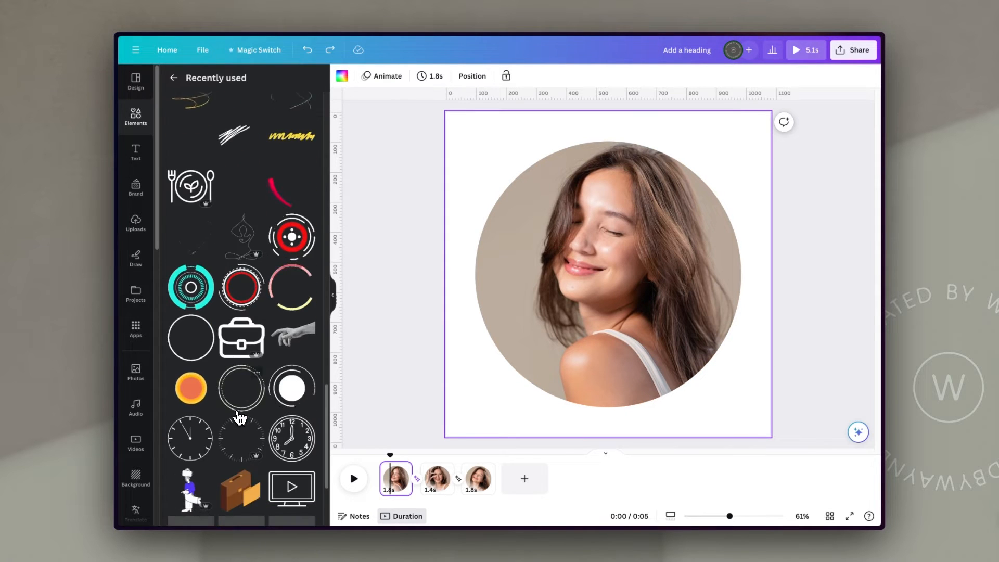
left_click(293, 288)
left_click_drag(740, 415, 769, 433)
left_click(354, 479)
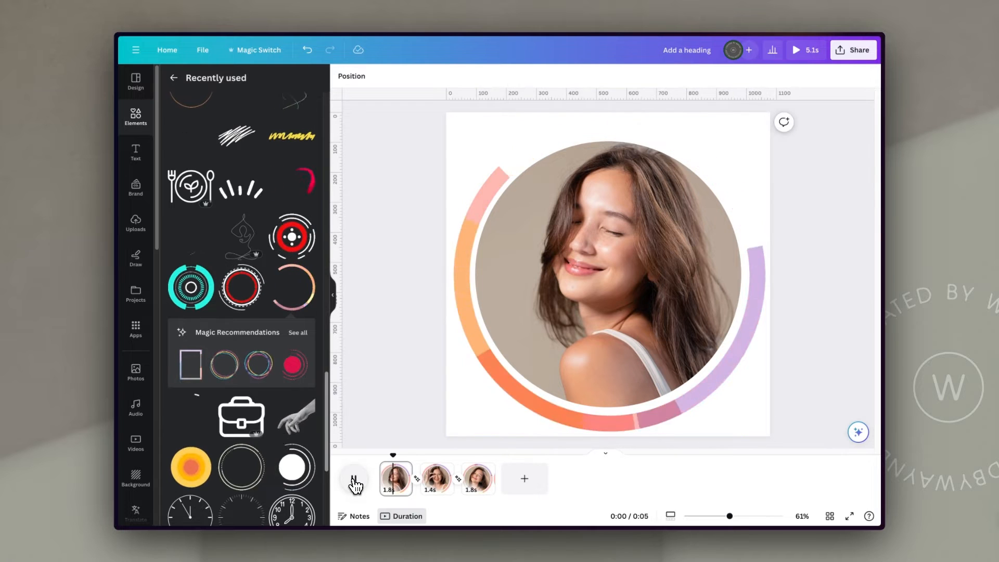